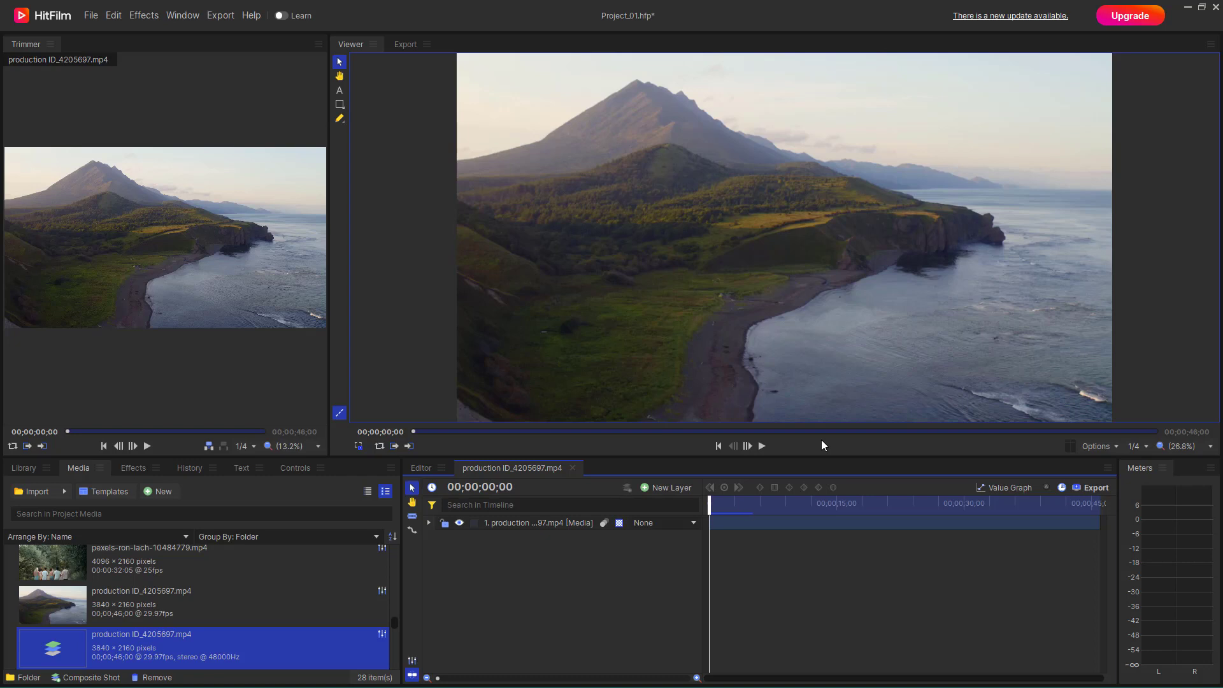
# Draw two rectangle masks side by side on the production clip layer, one over the mountain and one over the cliff
pyautogui.click(537, 524)
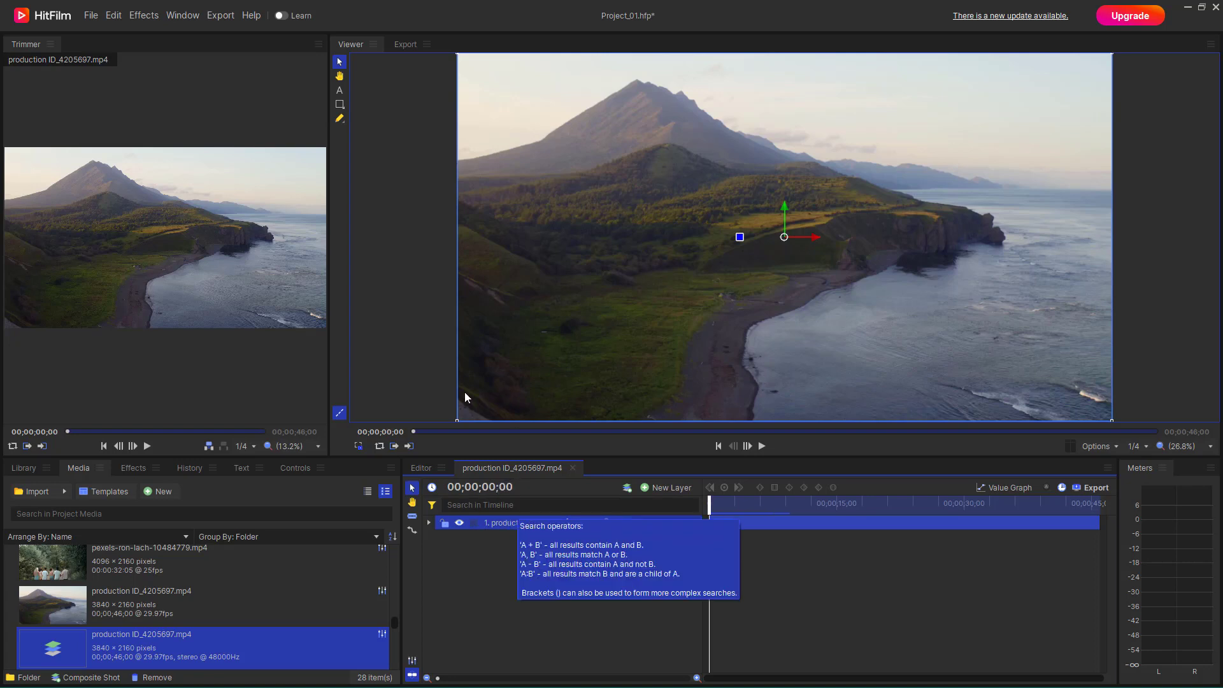
pyautogui.click(339, 104)
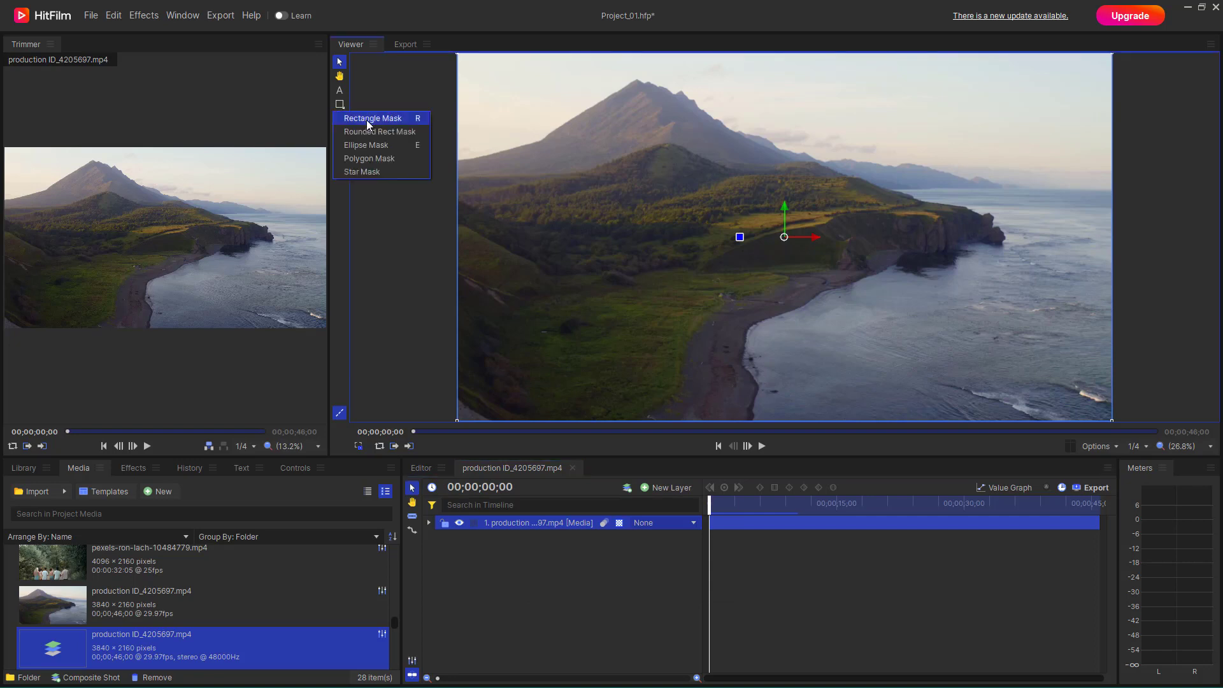
pyautogui.click(366, 119)
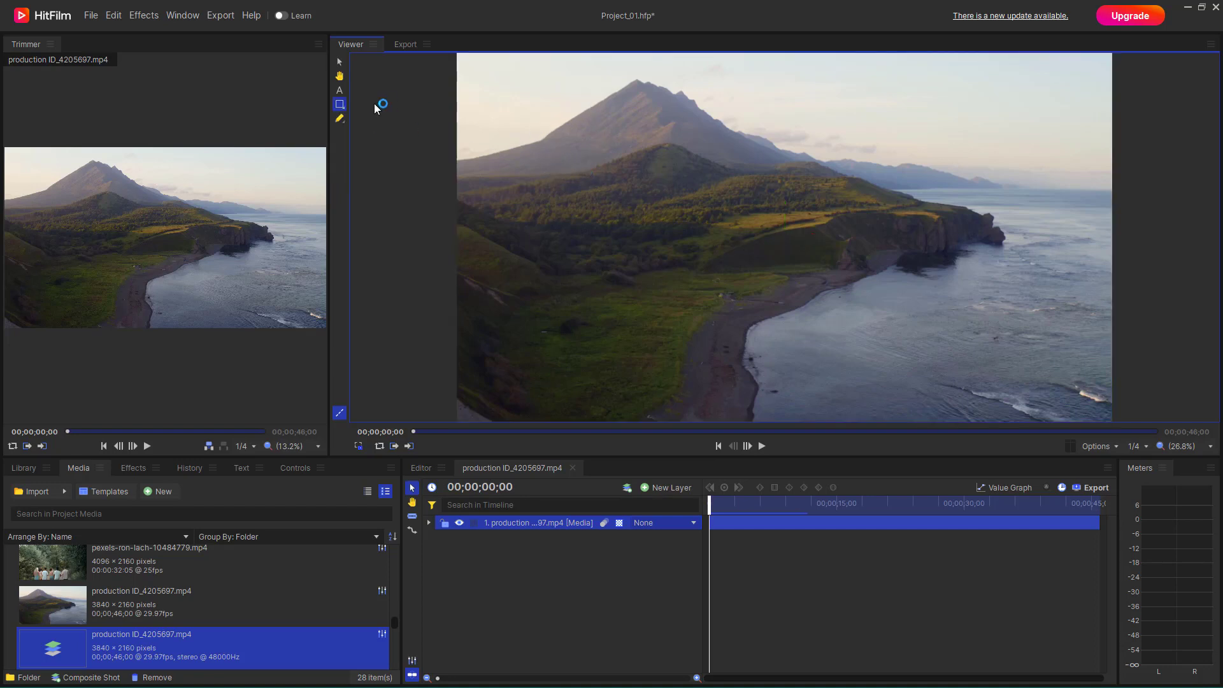
pyautogui.moveTo(576, 117); pyautogui.dragTo(786, 263)
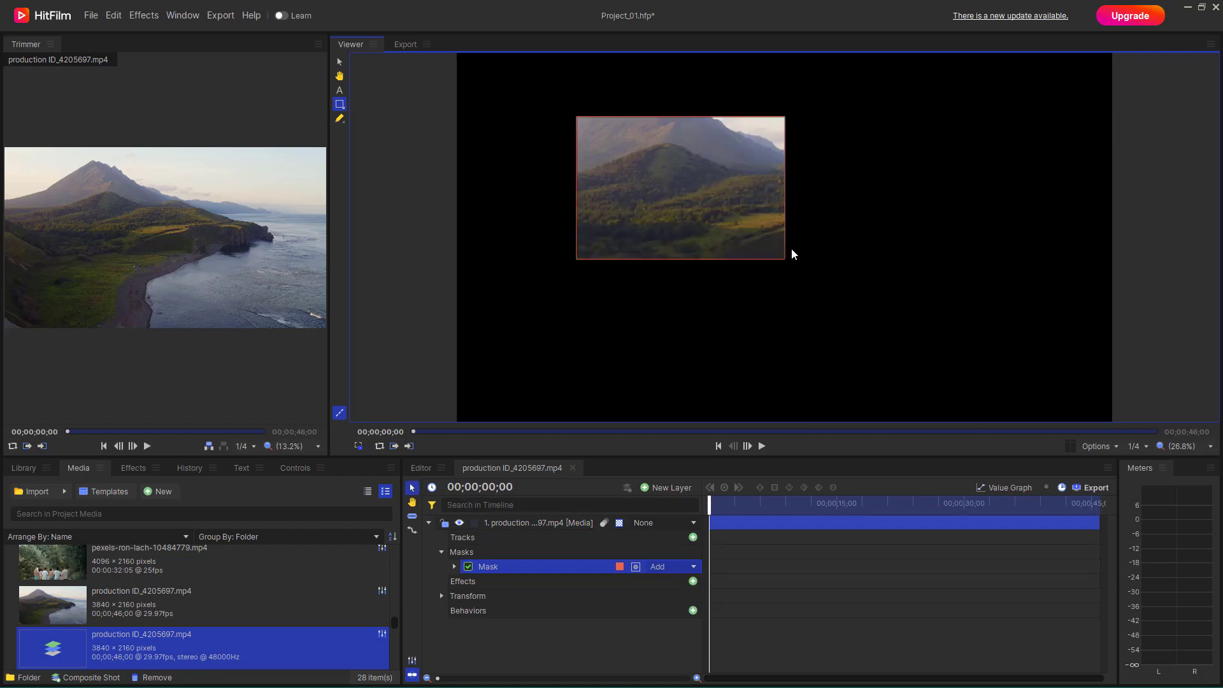
pyautogui.moveTo(816, 118)
pyautogui.mouseDown()
pyautogui.moveTo(980, 268)
pyautogui.moveTo(998, 273)
pyautogui.moveTo(1006, 256)
pyautogui.moveTo(1010, 267)
pyautogui.mouseUp()
# Draw a rounded rectangle mask overlapping the two rectangles from below and set its corner radius to 313 pixels
pyautogui.click(342, 112)
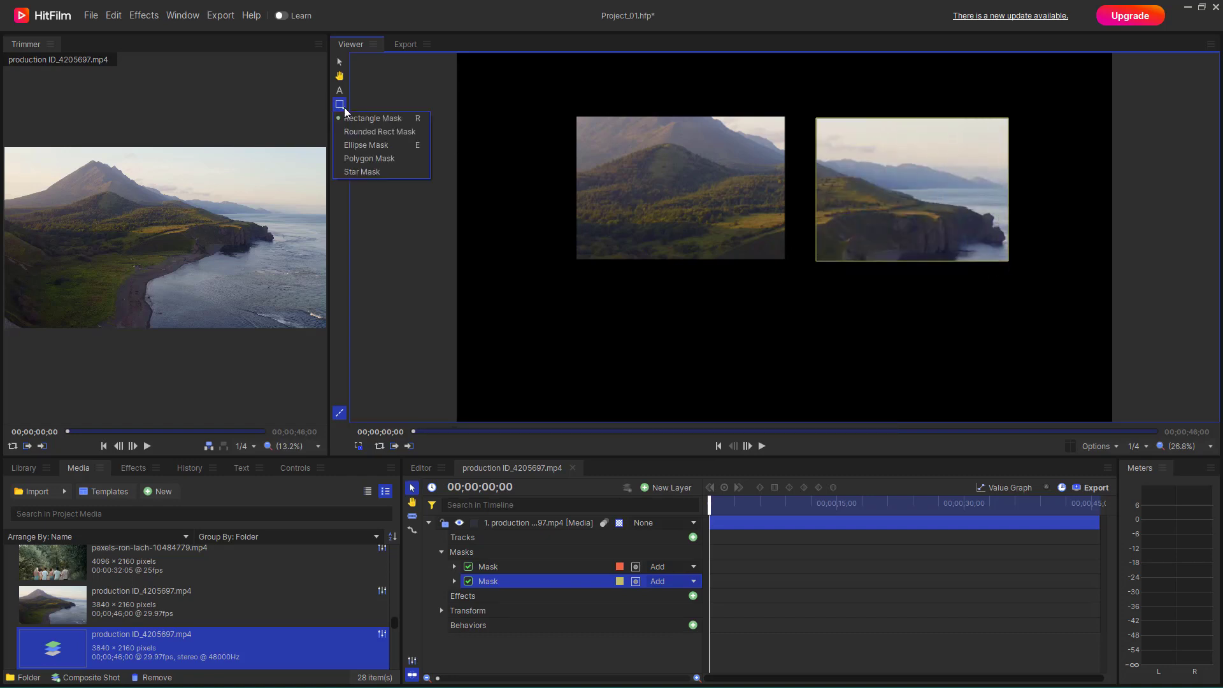
pyautogui.click(376, 131)
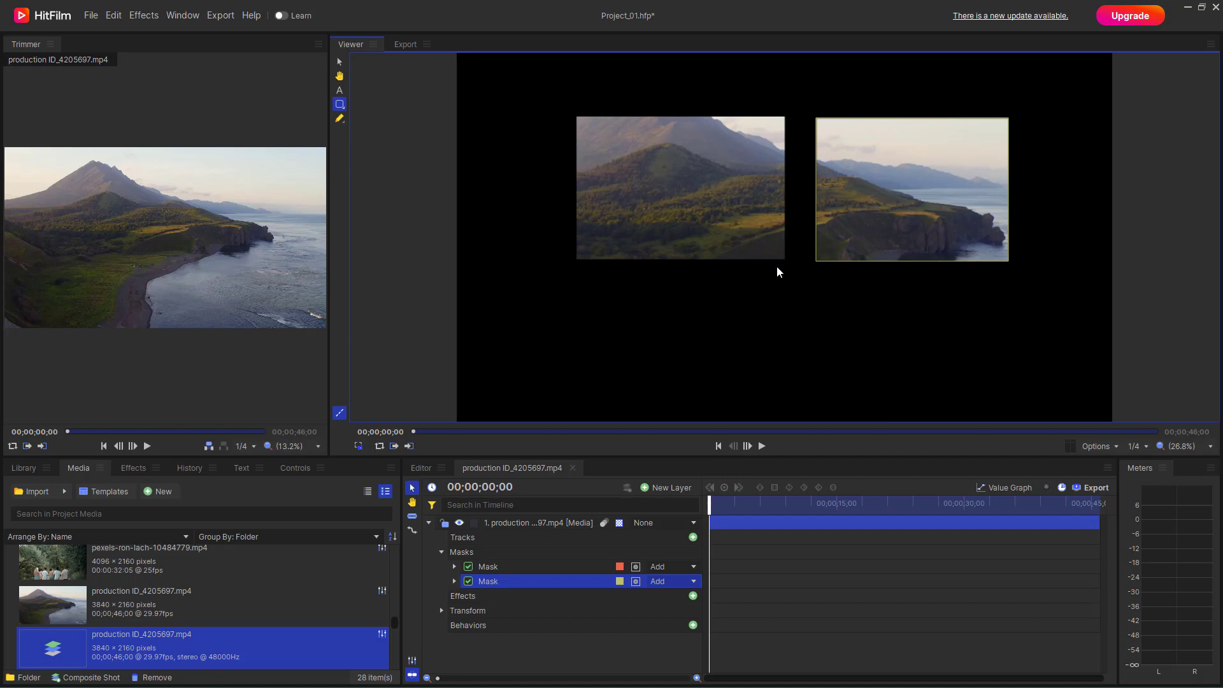
pyautogui.moveTo(746, 226); pyautogui.dragTo(846, 313)
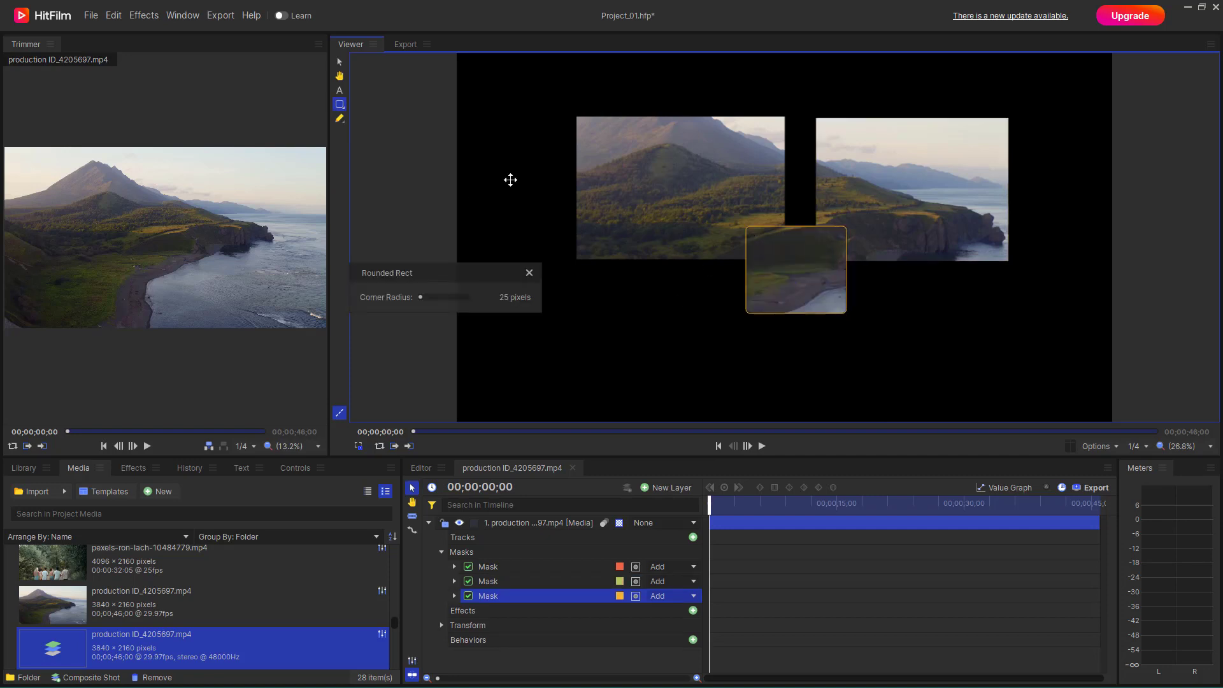
pyautogui.moveTo(429, 300); pyautogui.dragTo(505, 295)
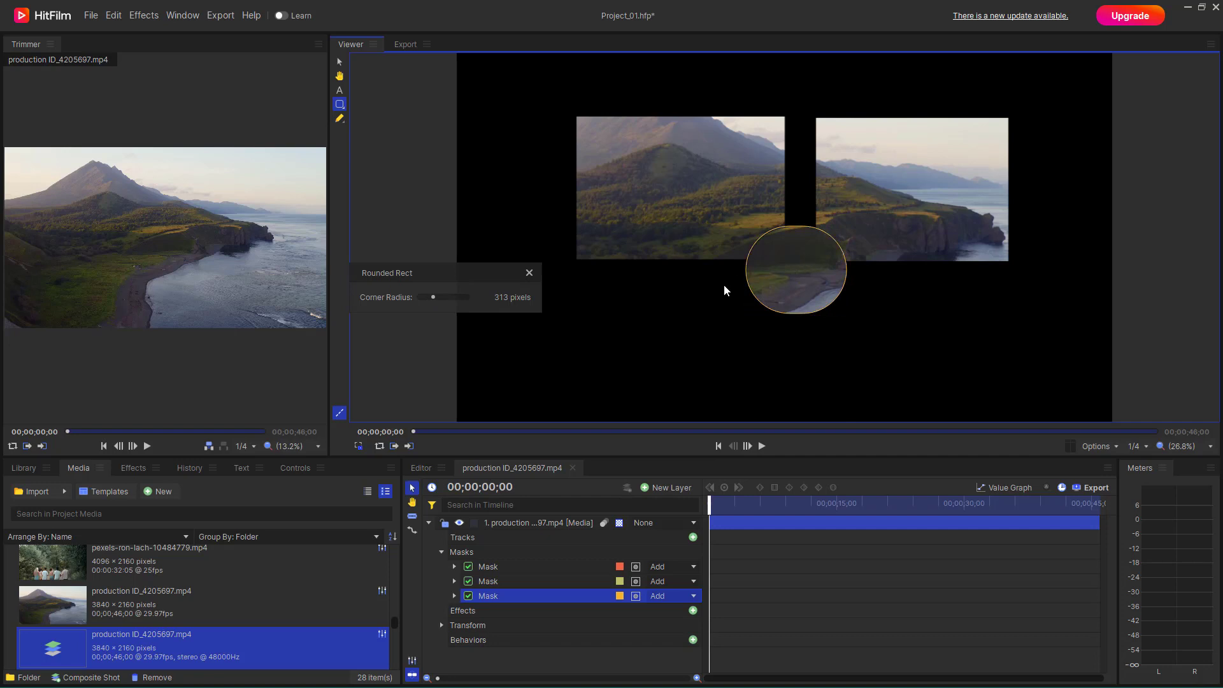
# Disable and re-enable each of the three masks in turn to check what each one reveals
pyautogui.click(468, 581)
pyautogui.click(468, 581)
pyautogui.click(468, 596)
pyautogui.click(468, 595)
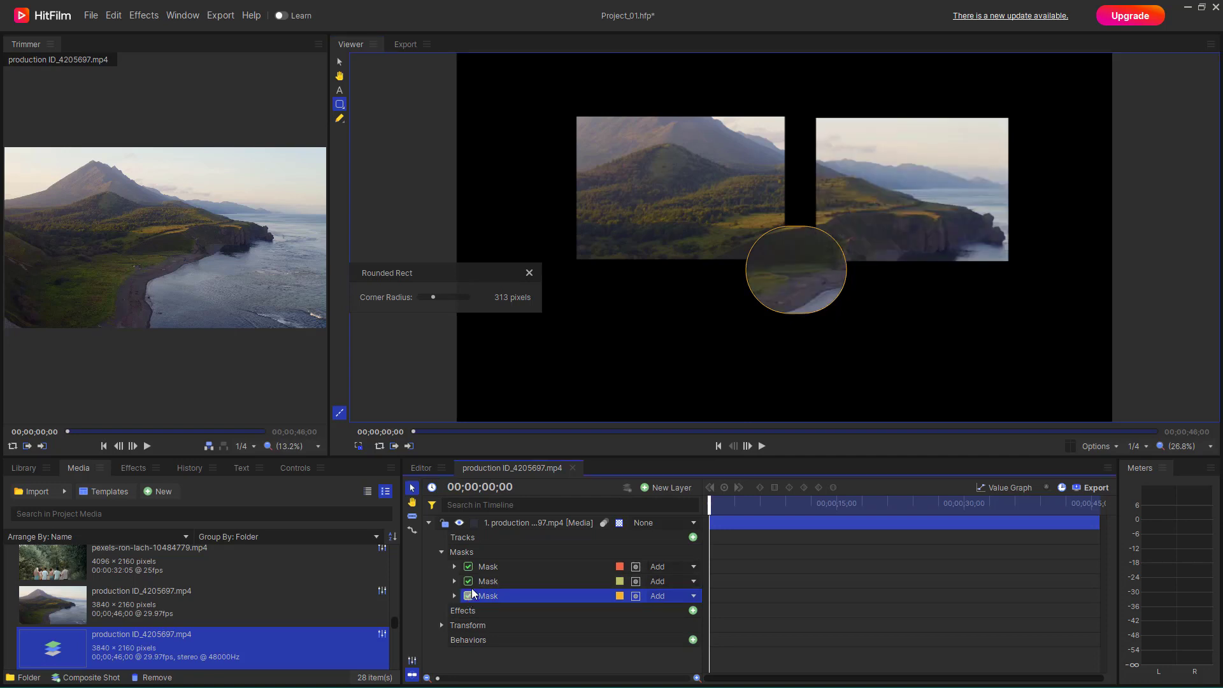
pyautogui.click(468, 566)
pyautogui.click(468, 566)
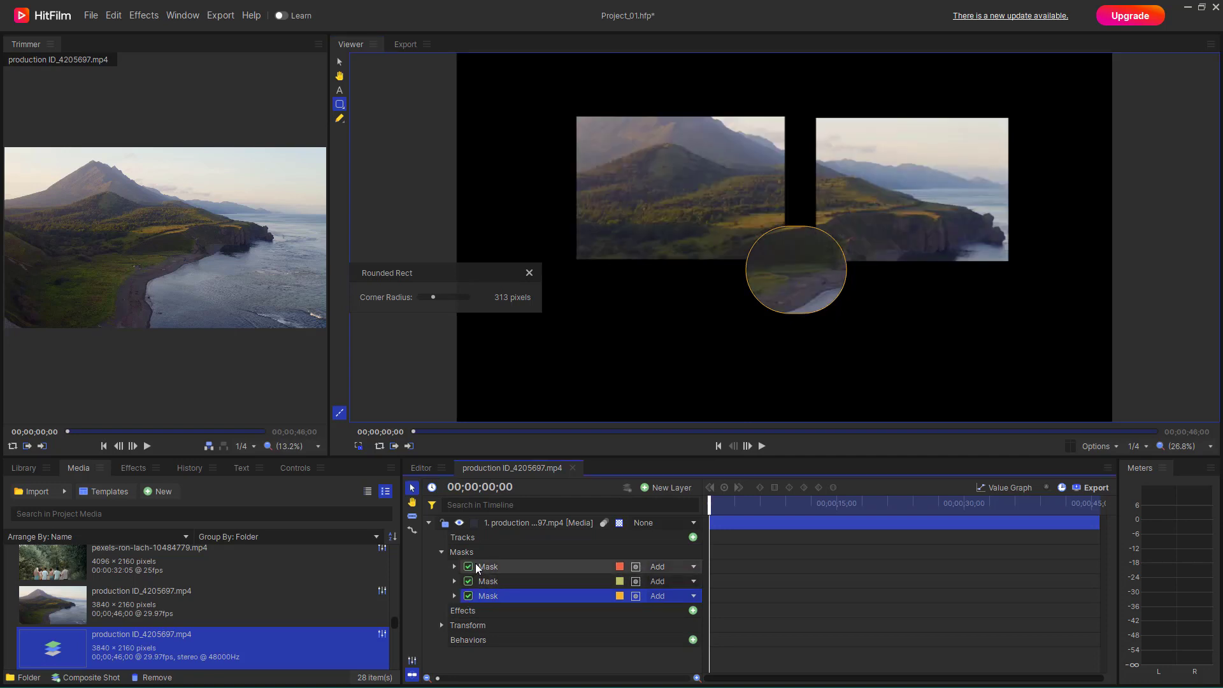
pyautogui.click(635, 299)
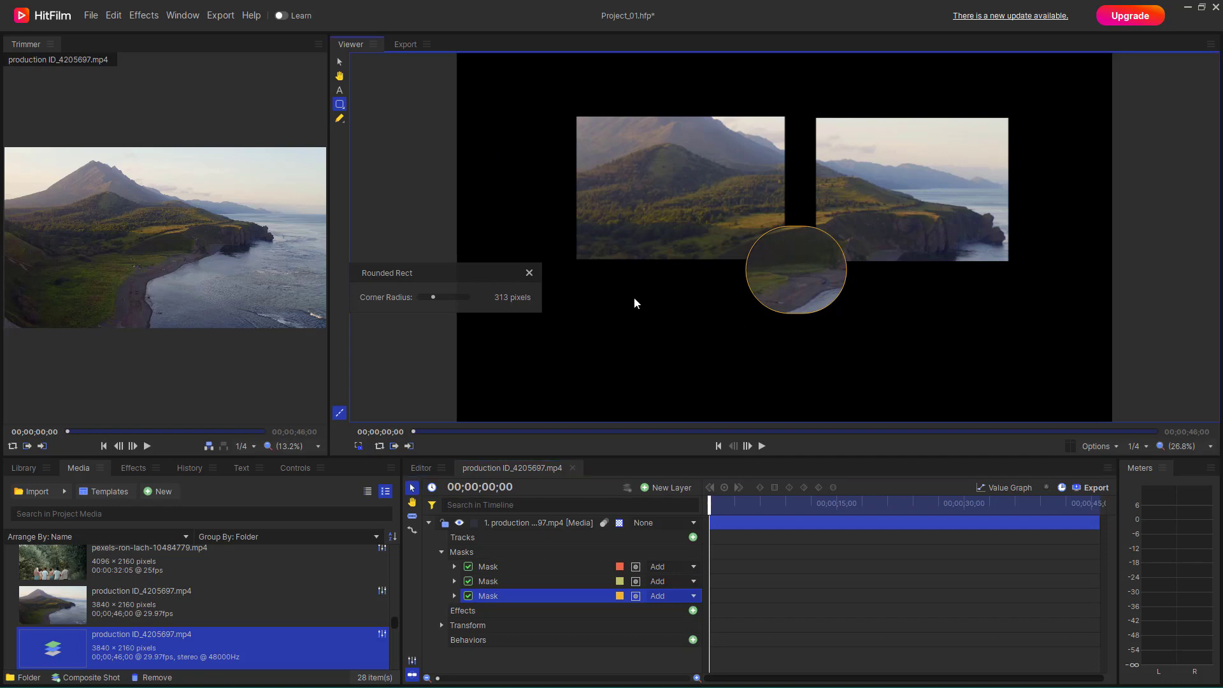
# Draw a five-point star mask below the first rectangle, with a 55% ratio and 180% inner roundness
pyautogui.click(344, 106)
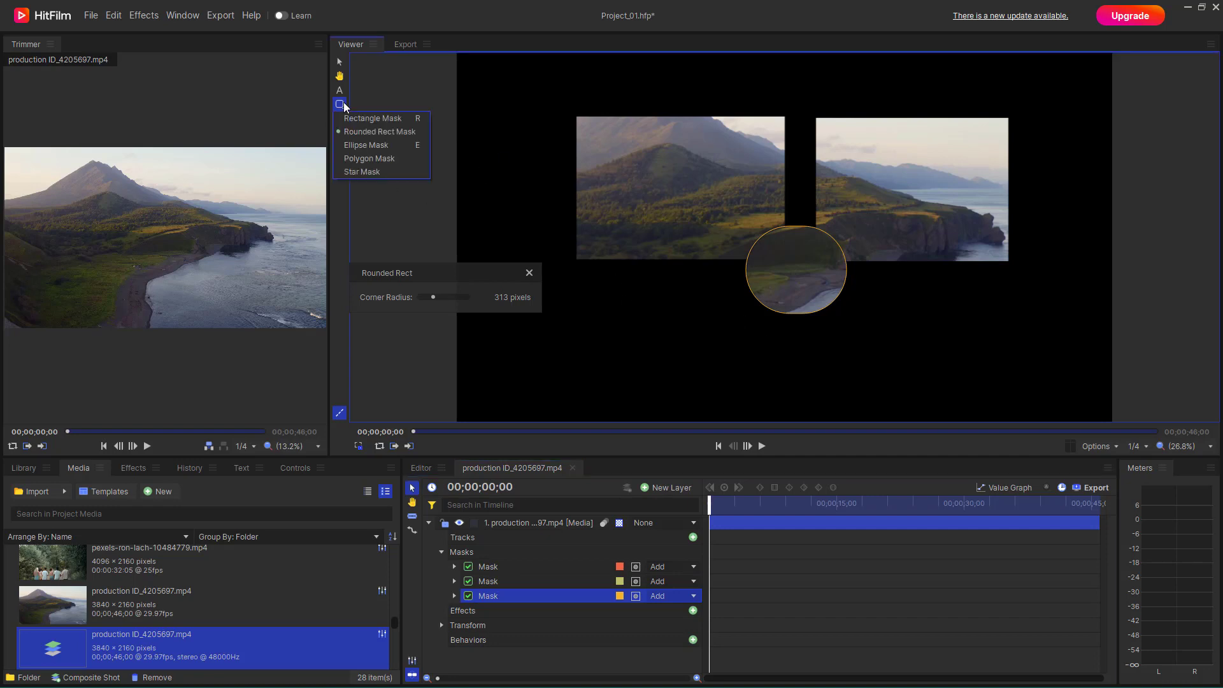
pyautogui.click(375, 172)
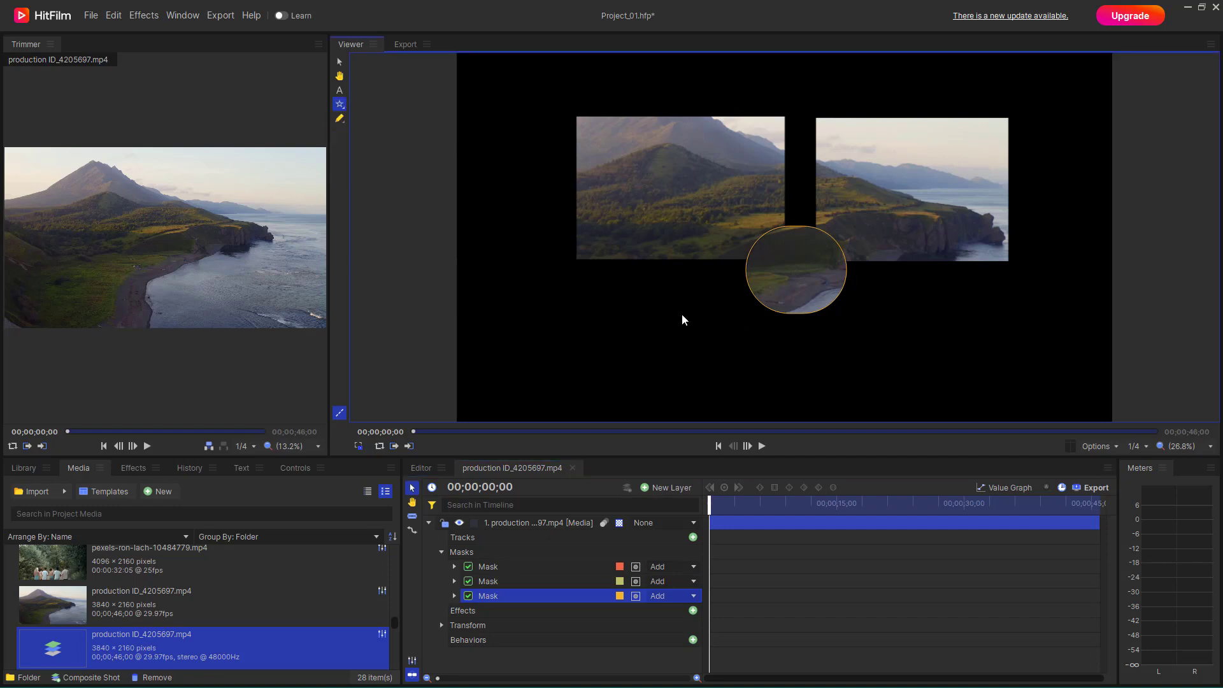
pyautogui.moveTo(679, 298); pyautogui.dragTo(728, 350)
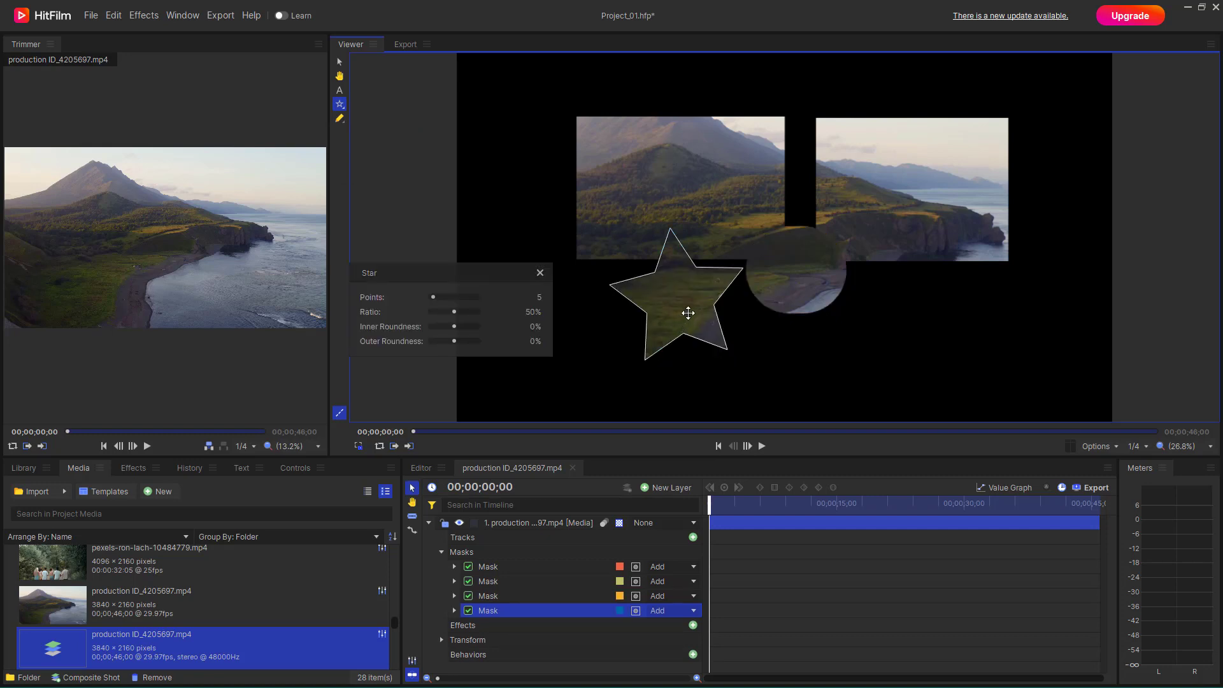
pyautogui.moveTo(433, 297); pyautogui.dragTo(459, 327)
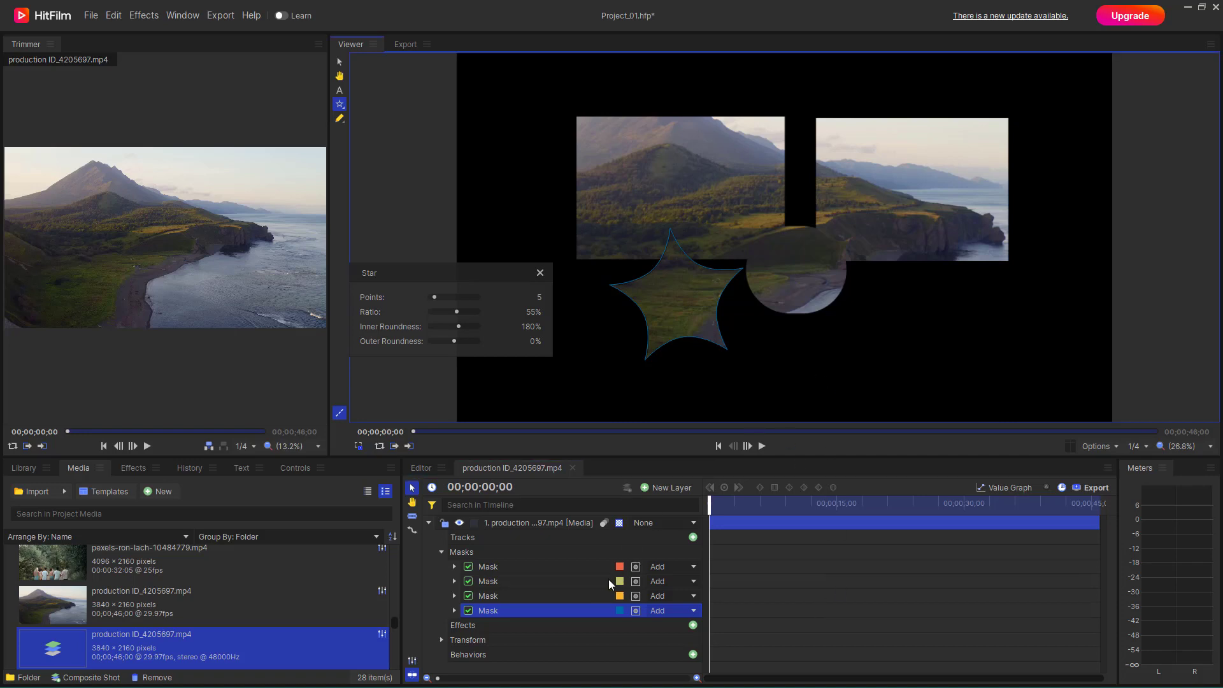
# Shift the first rectangle mask slightly to the right, and check the rounded mask by disabling and re-enabling it
pyautogui.click(479, 565)
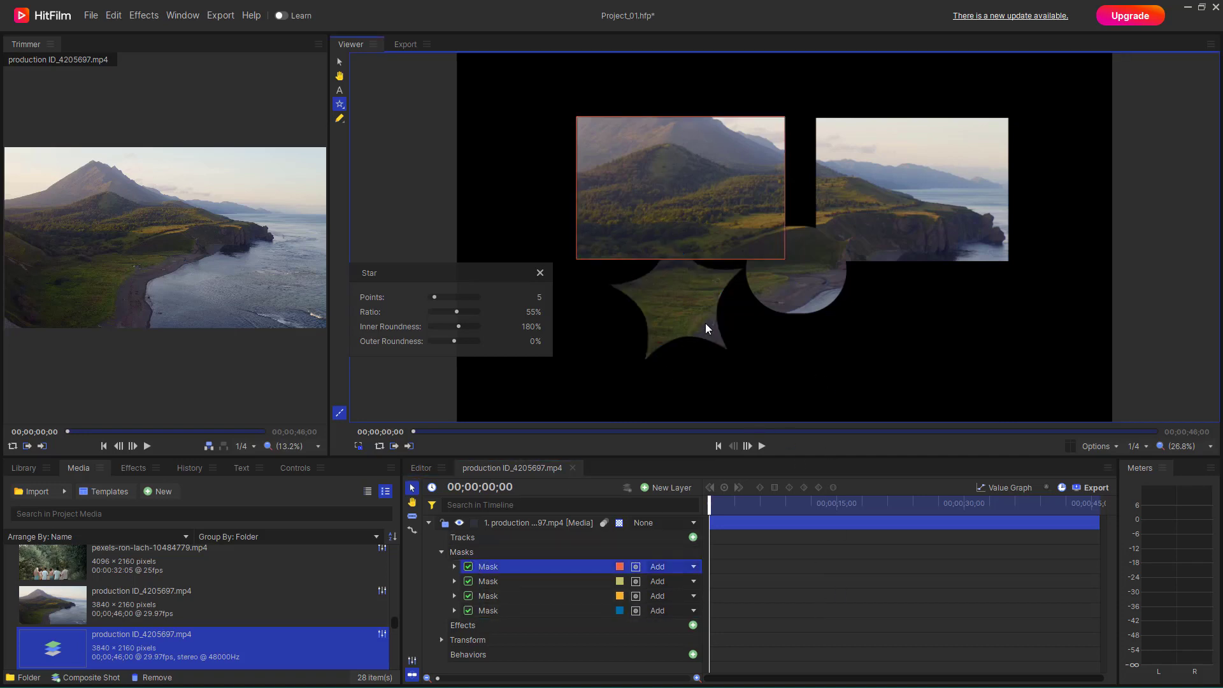
pyautogui.moveTo(718, 199)
pyautogui.mouseDown()
pyautogui.moveTo(803, 251)
pyautogui.moveTo(728, 198)
pyautogui.mouseUp()
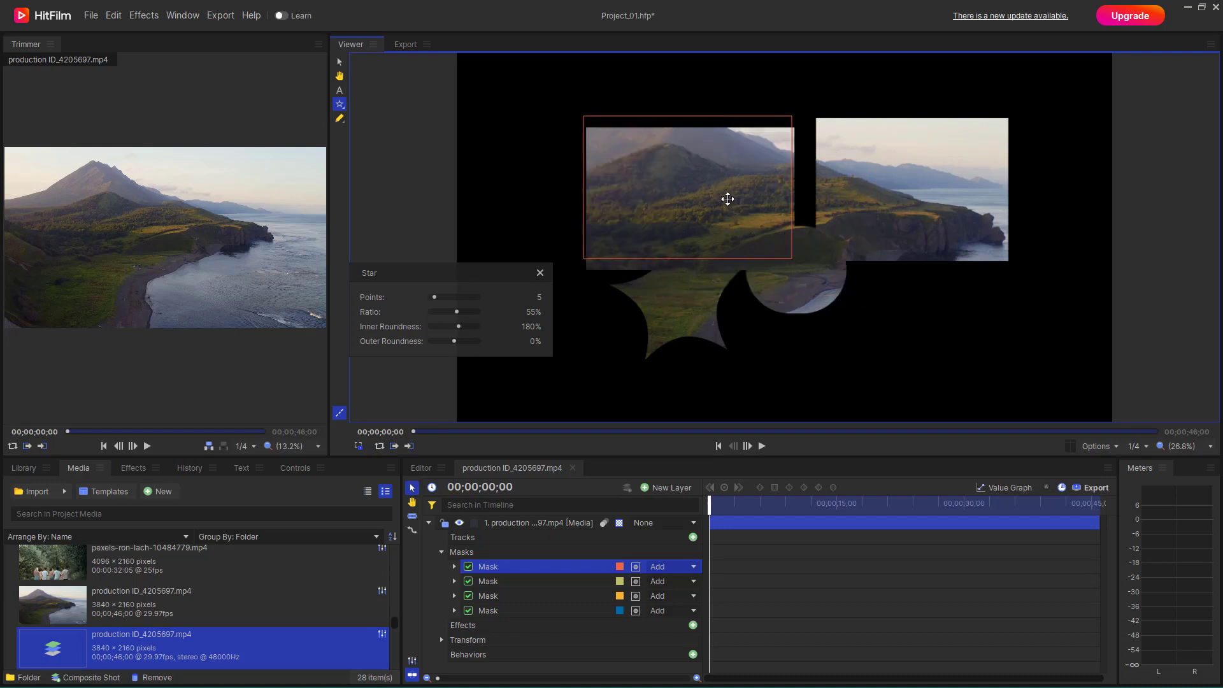
pyautogui.click(468, 596)
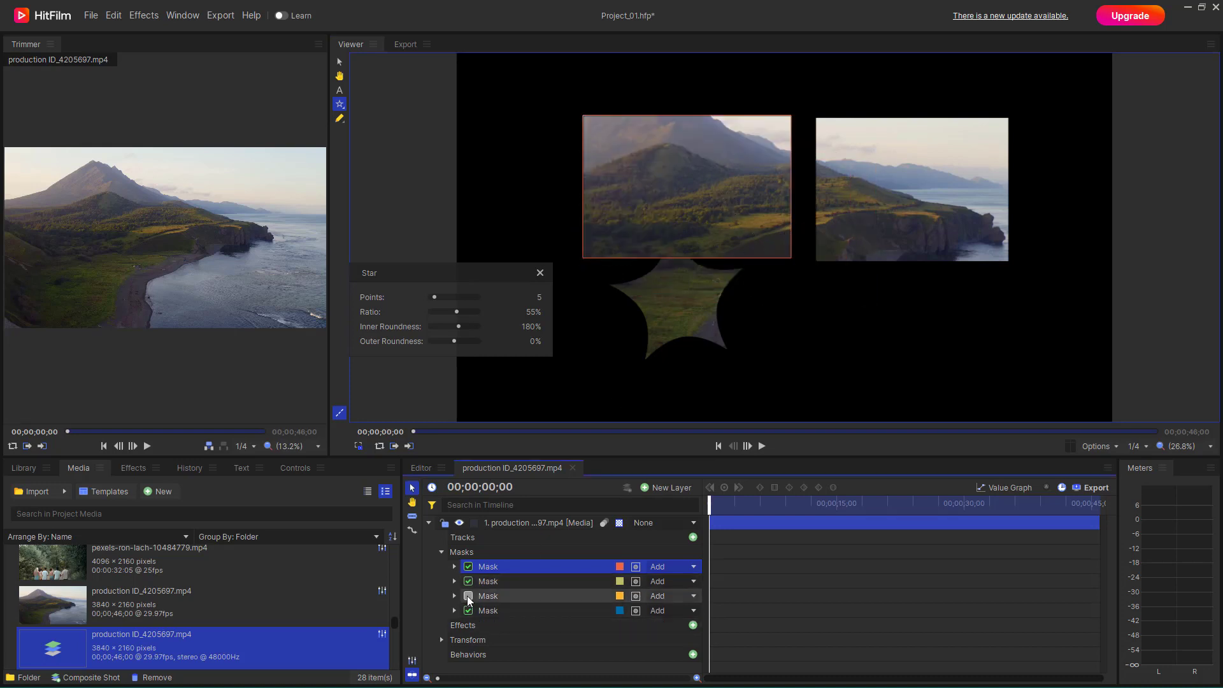
pyautogui.click(469, 596)
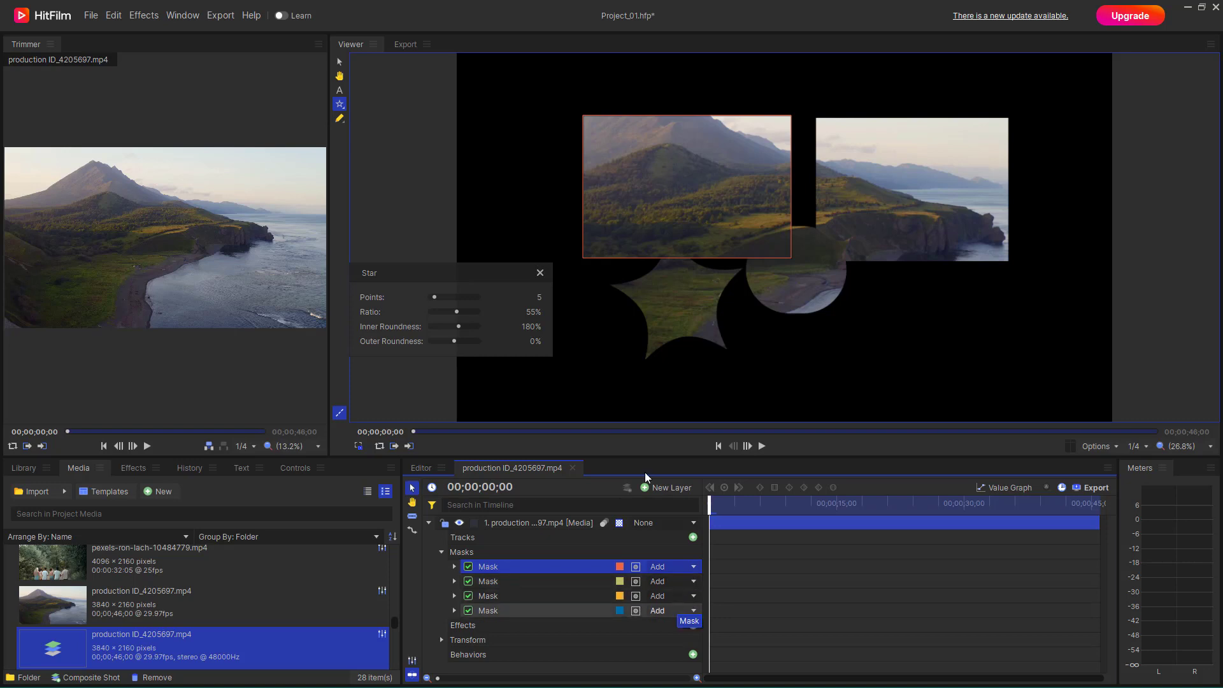
pyautogui.click(540, 273)
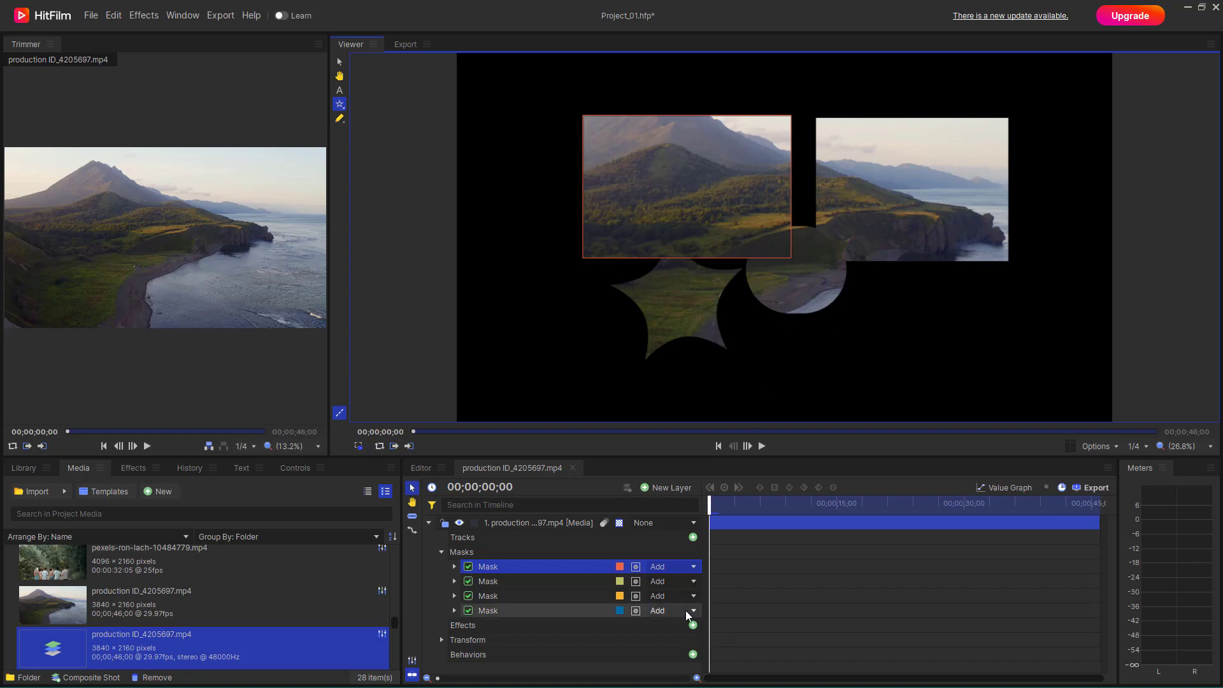
# Try the Subtract blend mode on the first rectangle mask and return it to Add
pyautogui.click(694, 568)
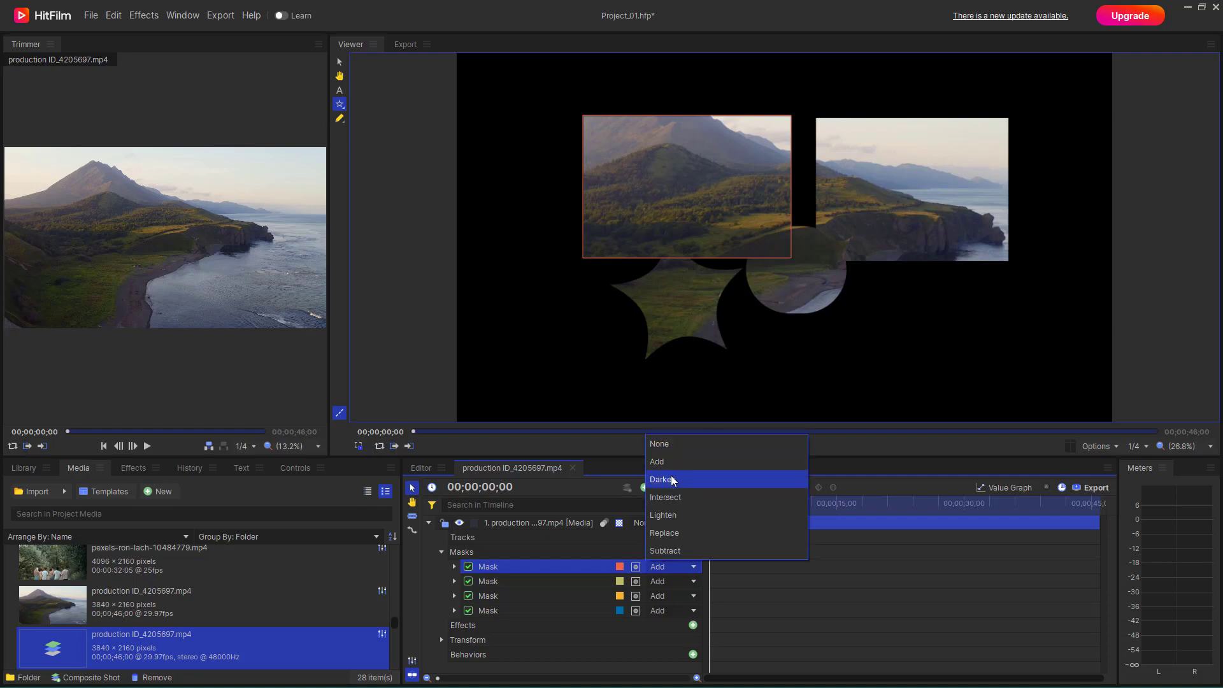
pyautogui.click(669, 551)
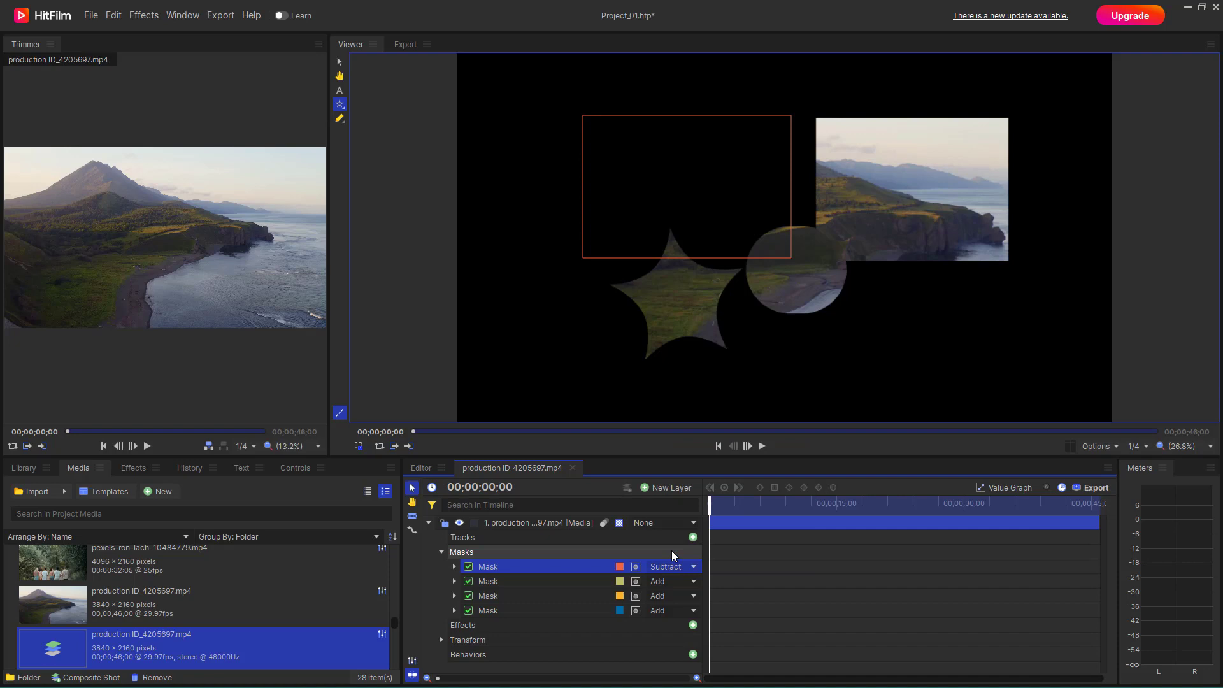
pyautogui.click(668, 568)
pyautogui.click(686, 460)
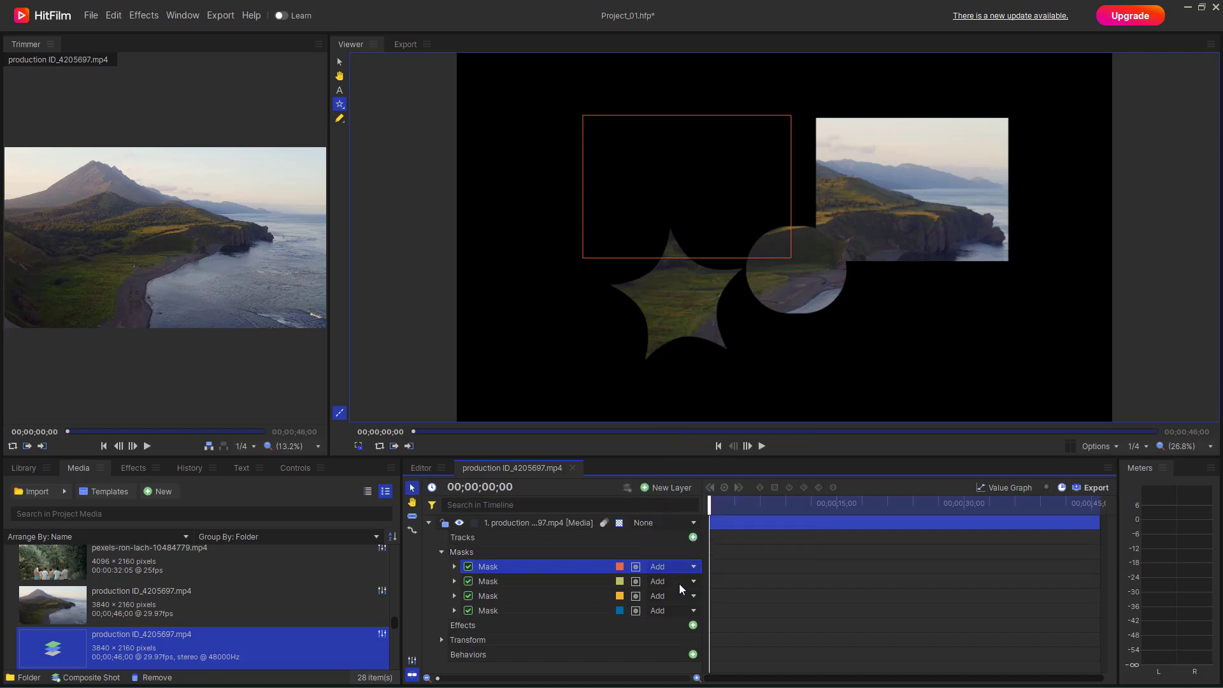
# Try the Subtract, Replace and Intersect blend modes on the second rectangle mask
pyautogui.click(686, 567)
pyautogui.click(688, 567)
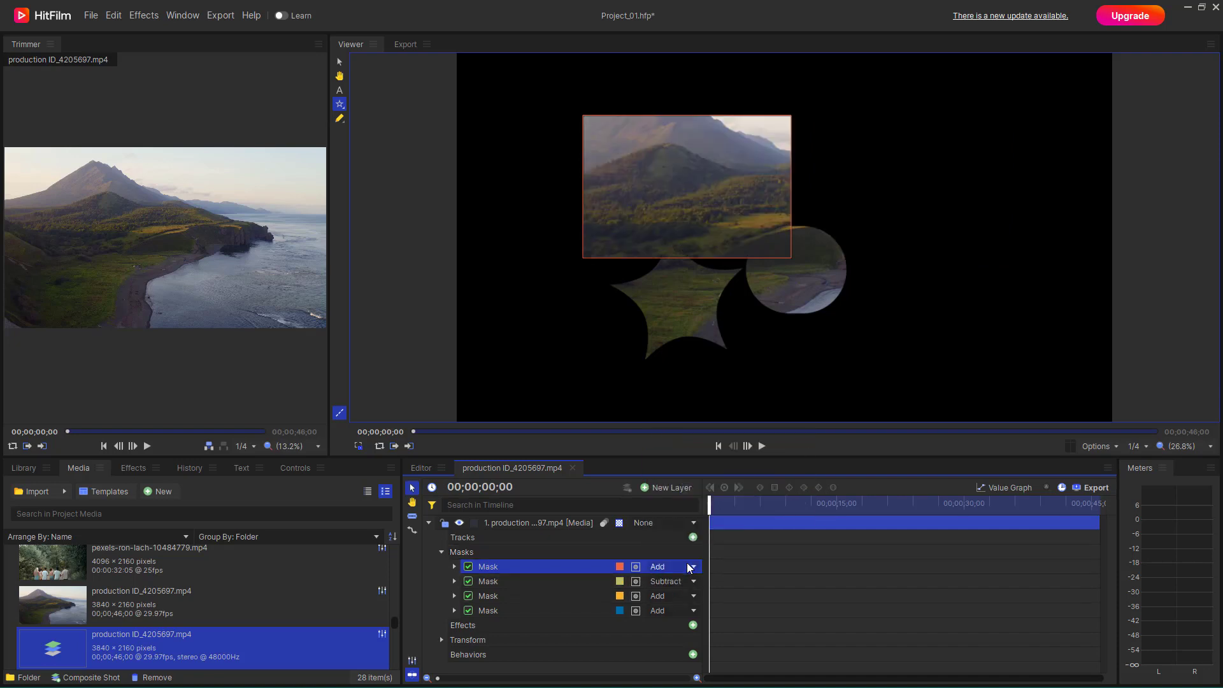
pyautogui.click(690, 584)
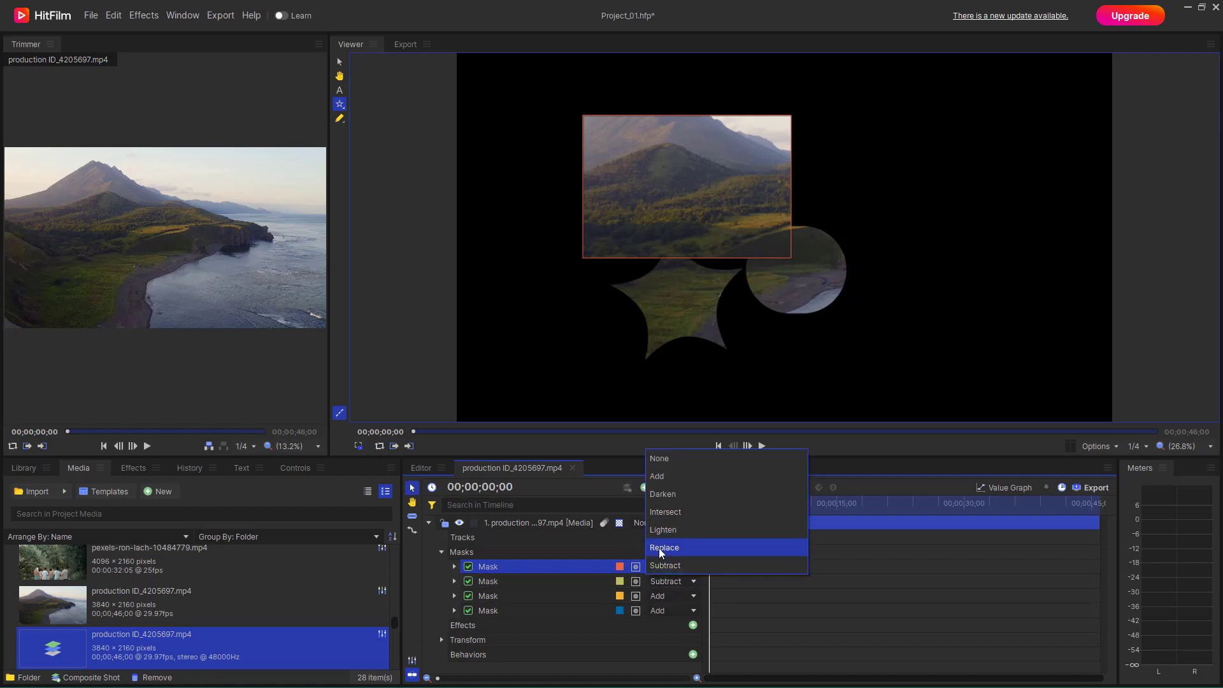
pyautogui.click(682, 549)
pyautogui.click(660, 581)
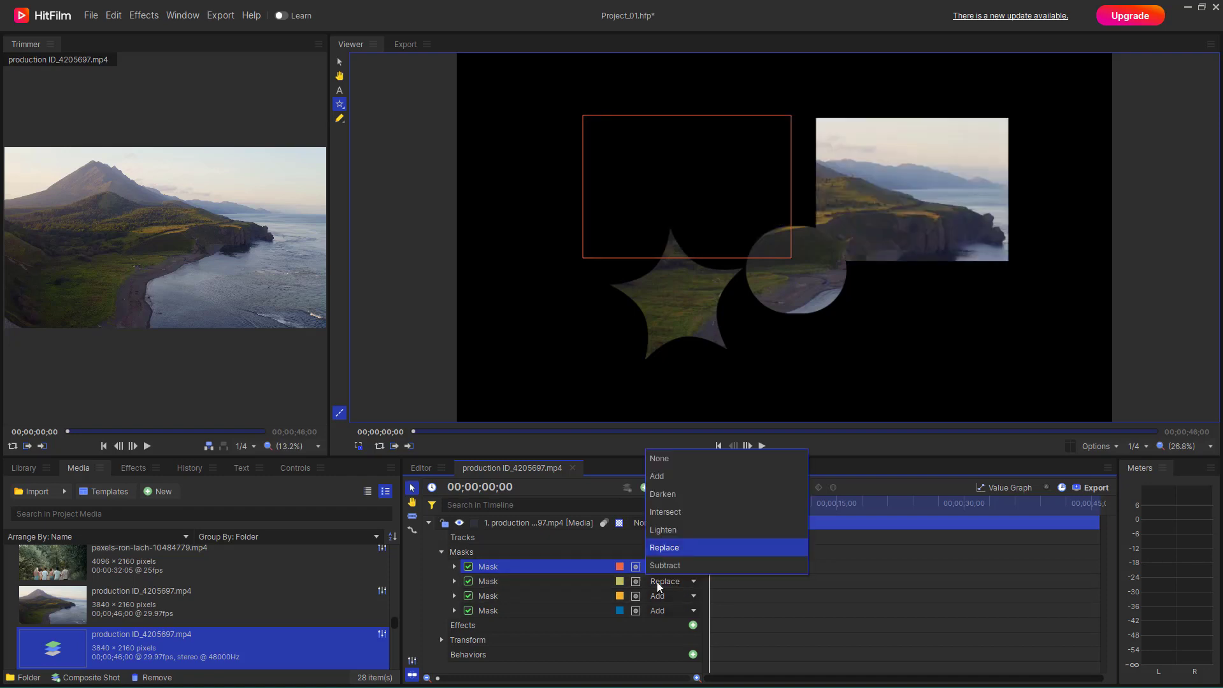
pyautogui.click(683, 511)
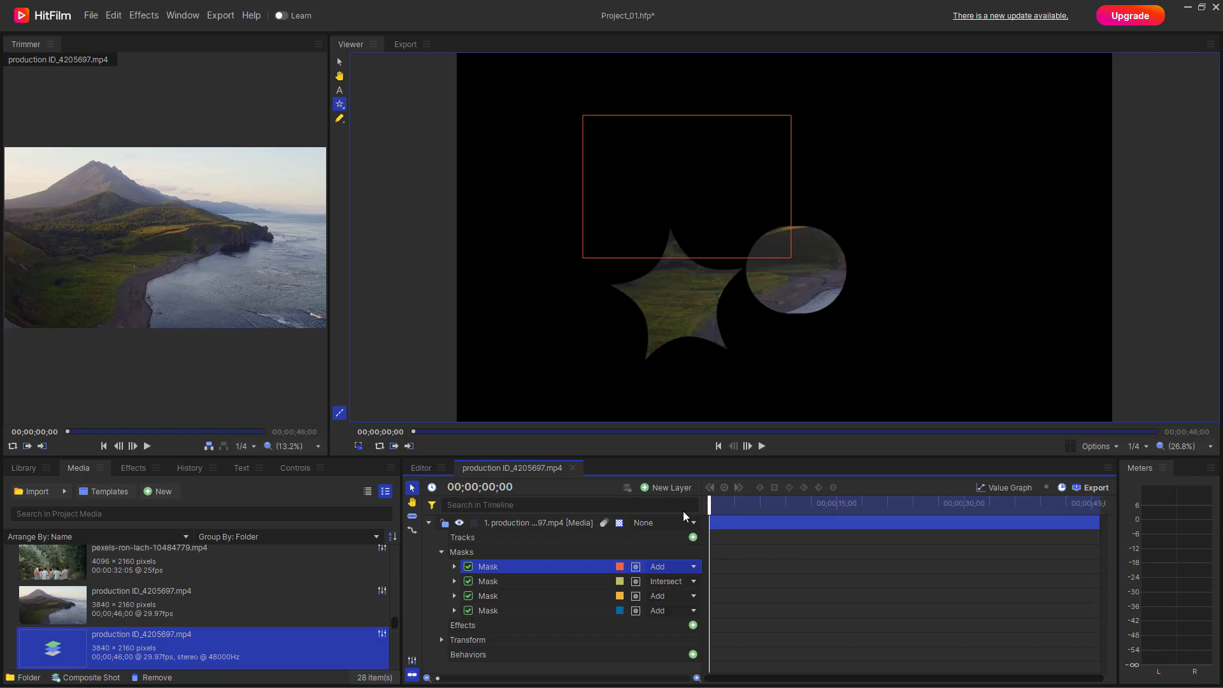
# Try the None blend mode on both rectangle masks
pyautogui.click(656, 567)
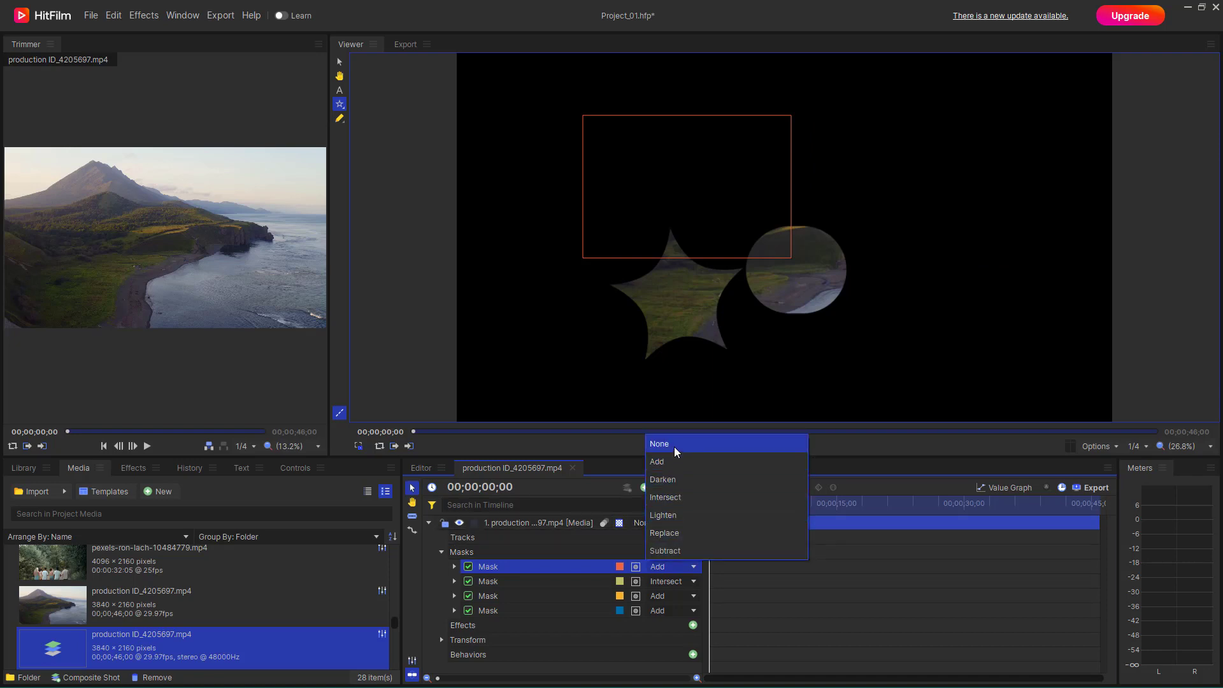
pyautogui.click(674, 445)
pyautogui.click(663, 579)
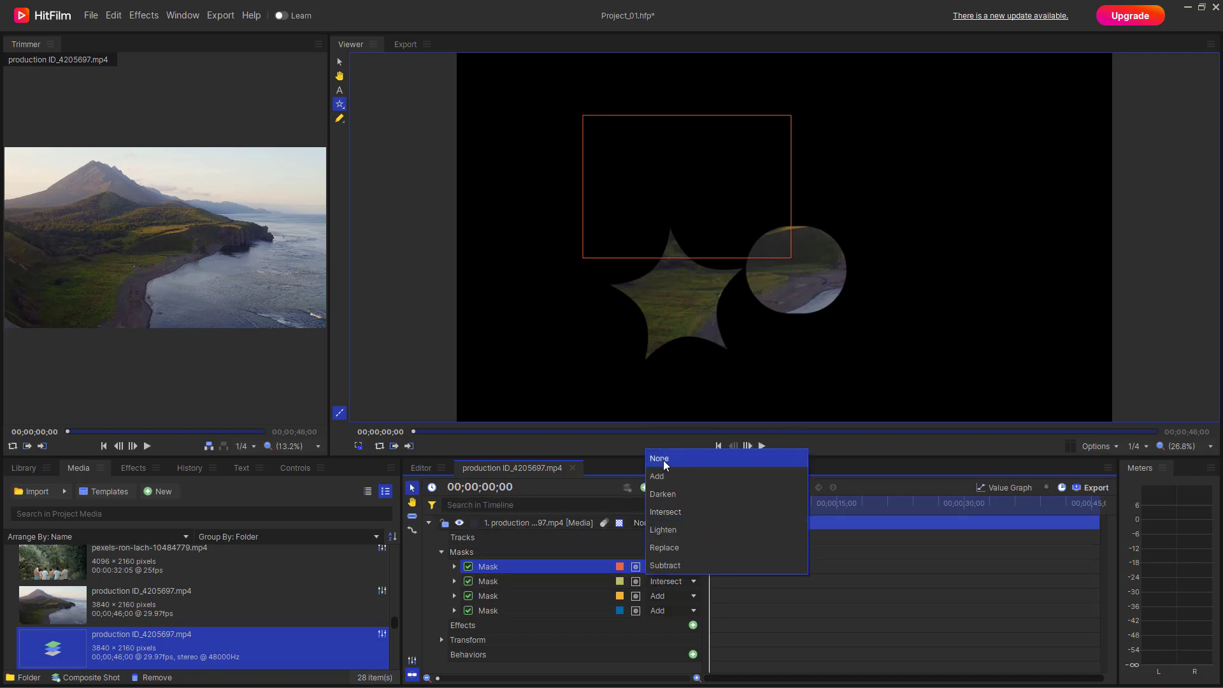
pyautogui.click(663, 460)
# Return the second rectangle mask to Add, and switch the first one to None and back to Add
pyautogui.click(651, 586)
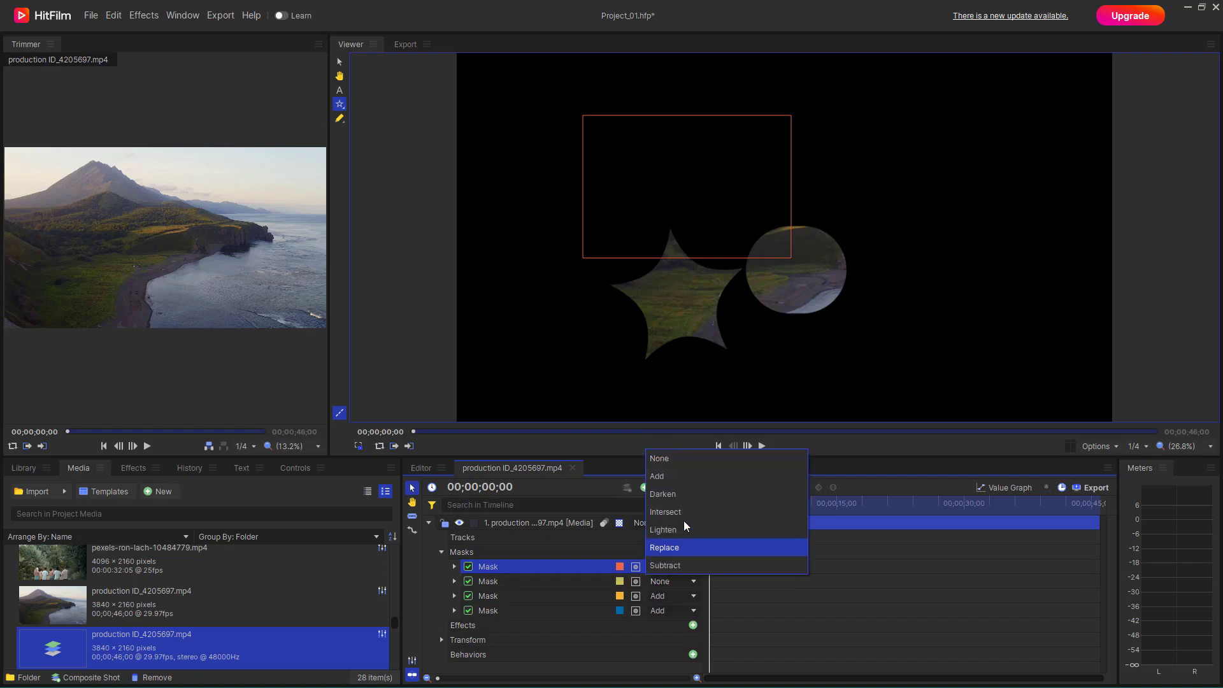
pyautogui.click(684, 476)
pyautogui.click(659, 567)
pyautogui.click(668, 445)
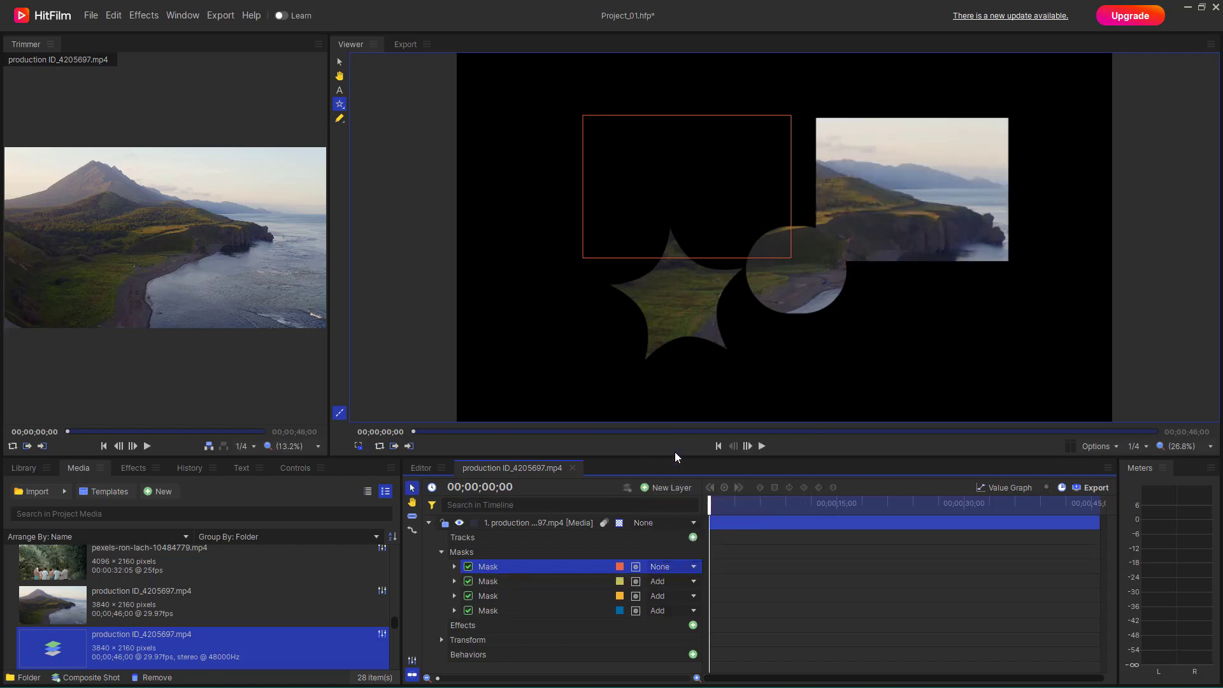
pyautogui.click(665, 566)
pyautogui.click(663, 462)
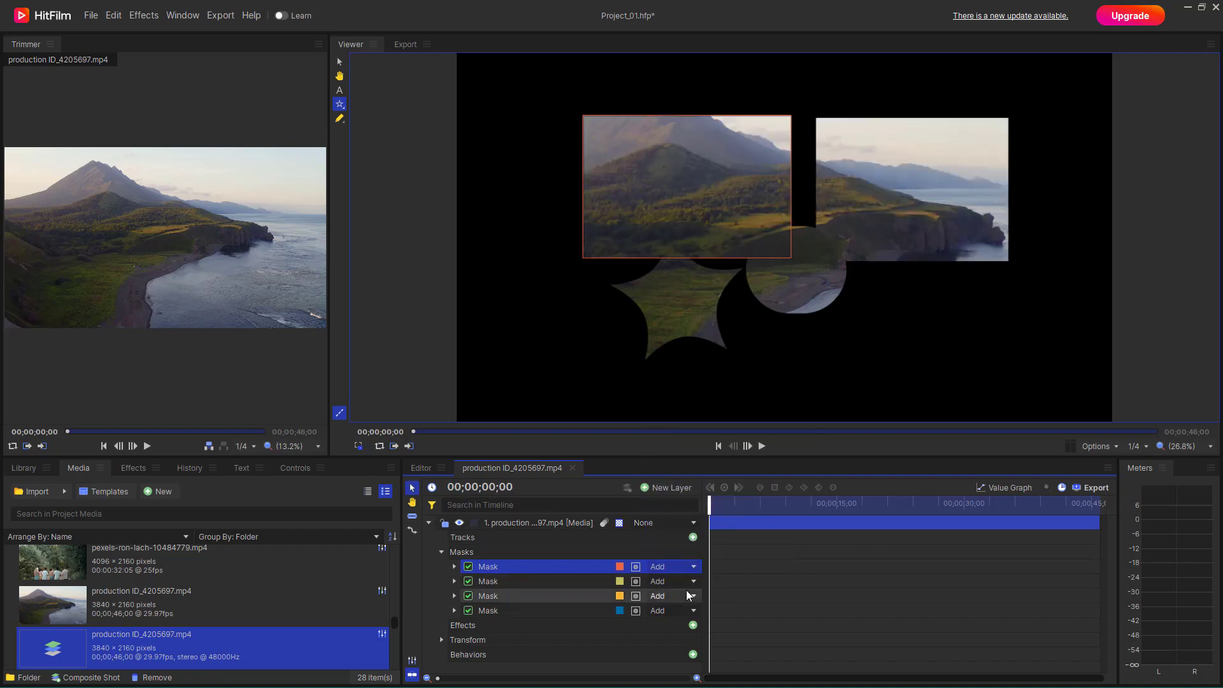
# Move the first rectangle mask downward so it overlaps more of the star and rounded masks
pyautogui.click(678, 567)
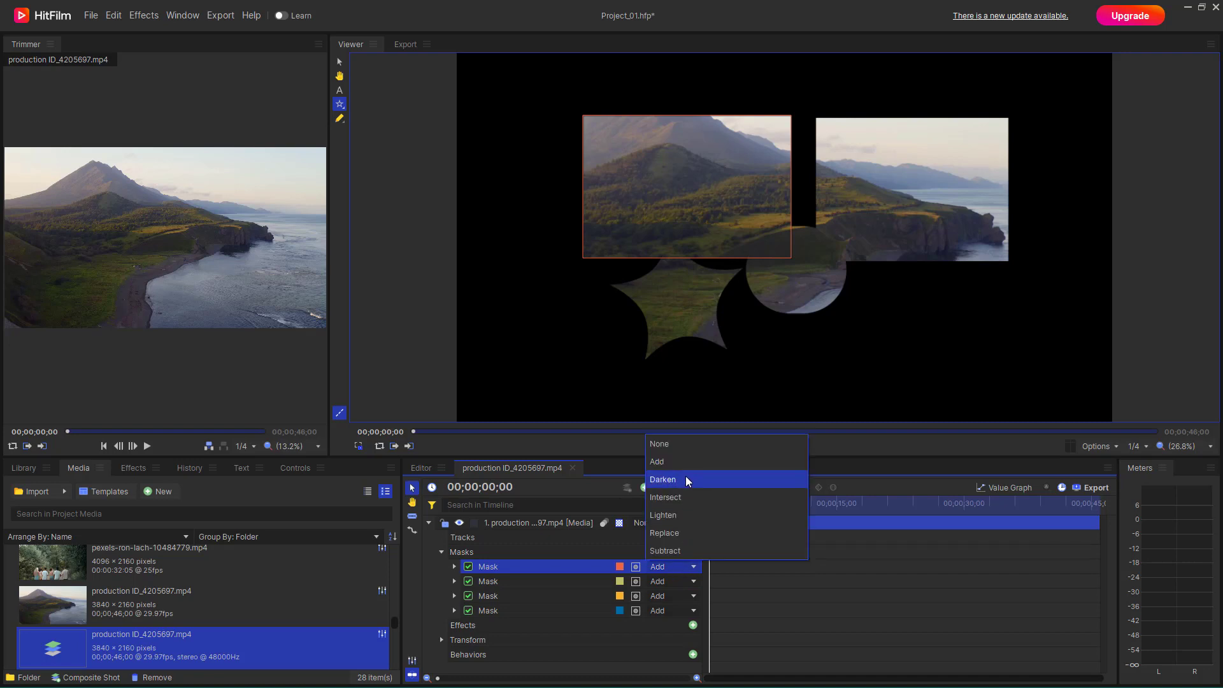
pyautogui.click(658, 227)
pyautogui.moveTo(663, 186); pyautogui.dragTo(672, 218)
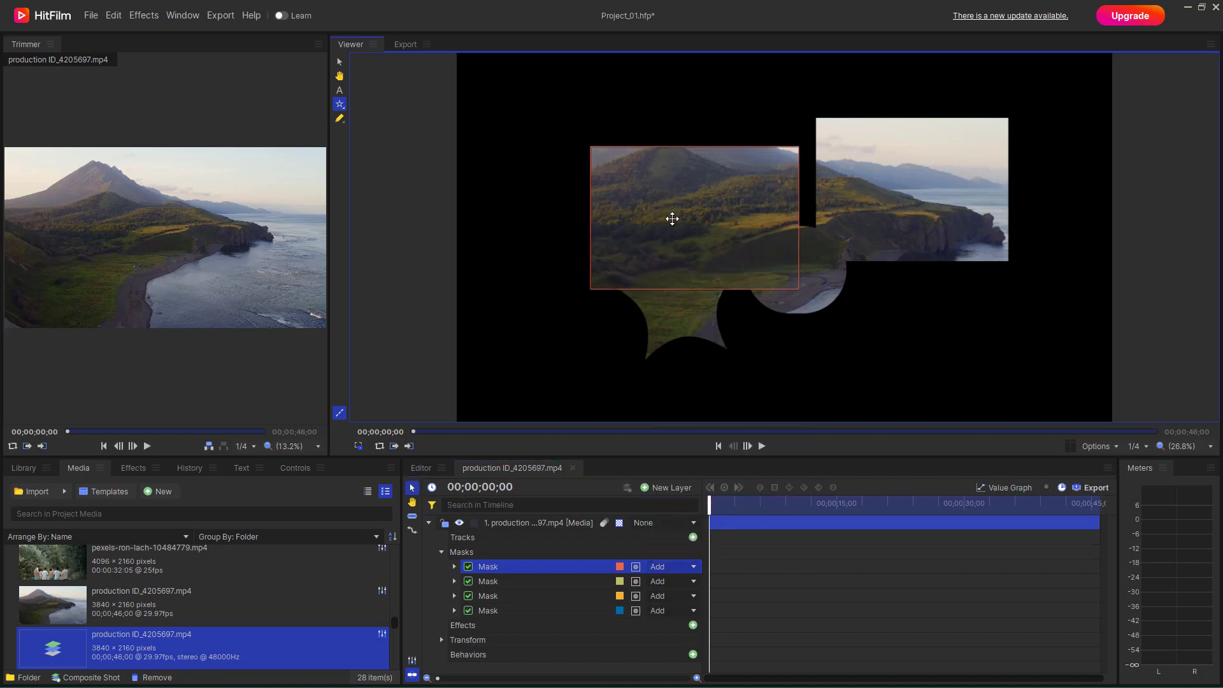
# Try the Darken, Intersect and None blend modes on the first rectangle mask, and return it to Add
pyautogui.click(669, 570)
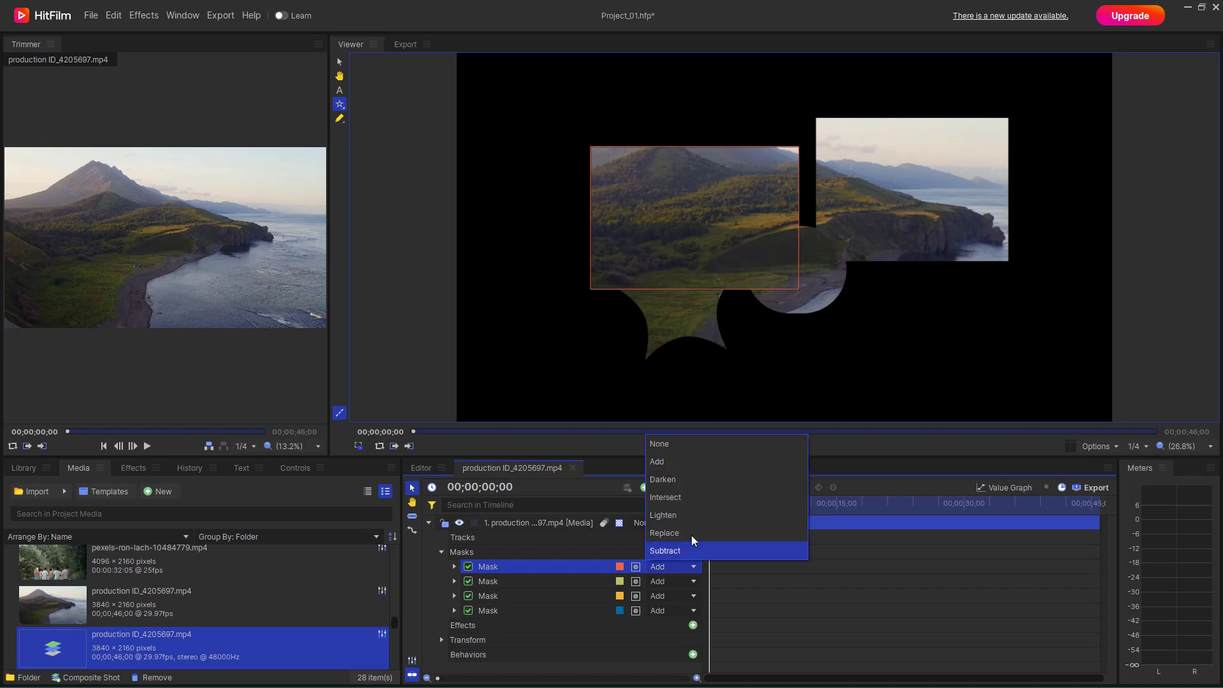
pyautogui.click(676, 476)
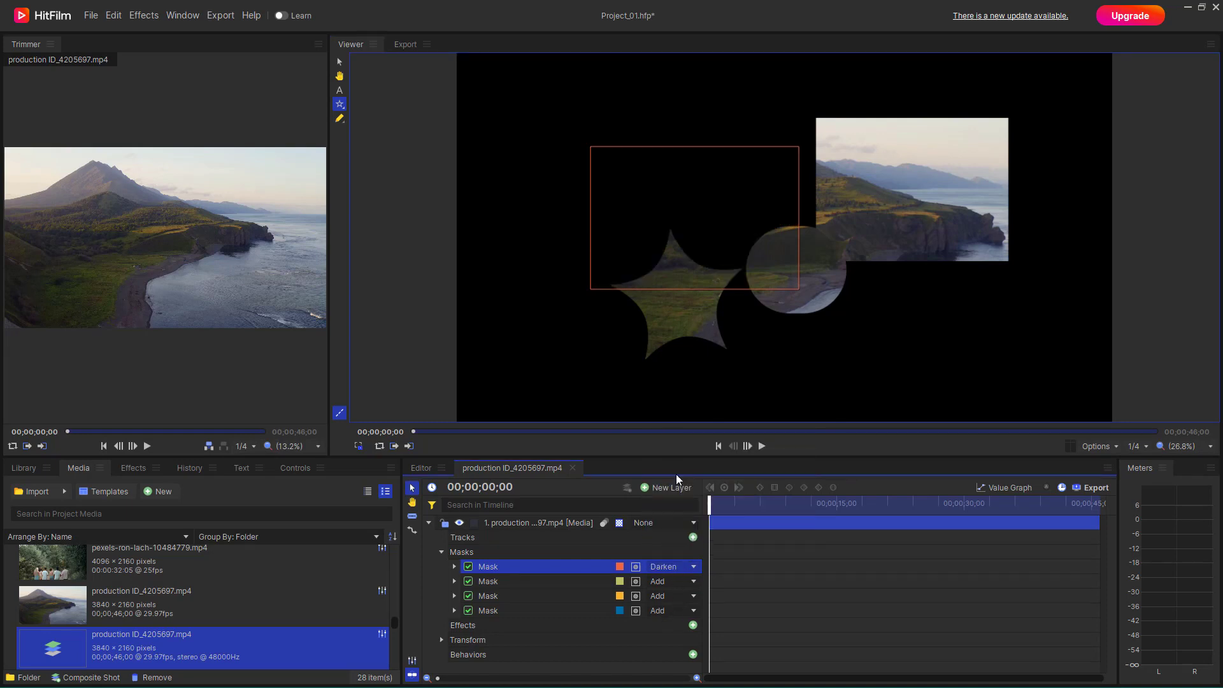
pyautogui.click(661, 571)
pyautogui.click(685, 498)
pyautogui.click(692, 566)
pyautogui.click(698, 441)
pyautogui.click(670, 567)
pyautogui.click(670, 462)
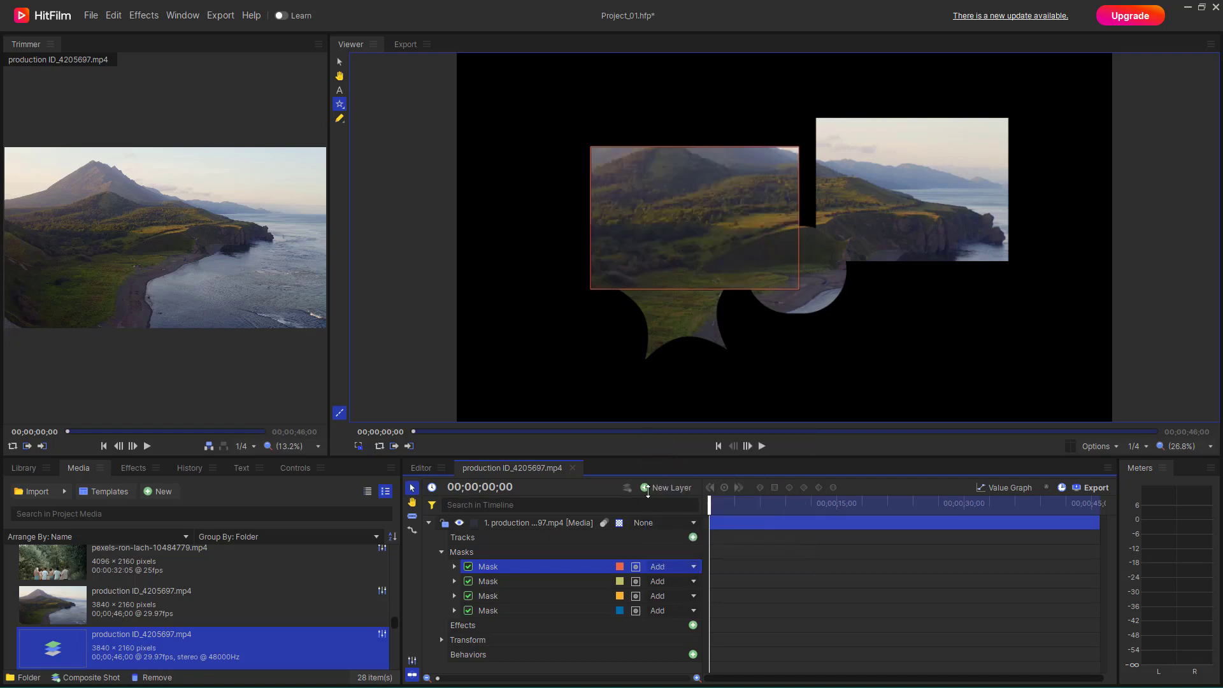
# Set the star mask's blend mode to Darken and move it so it lies fully inside the first rectangle mask
pyautogui.click(490, 613)
pyautogui.moveTo(692, 303); pyautogui.dragTo(725, 305)
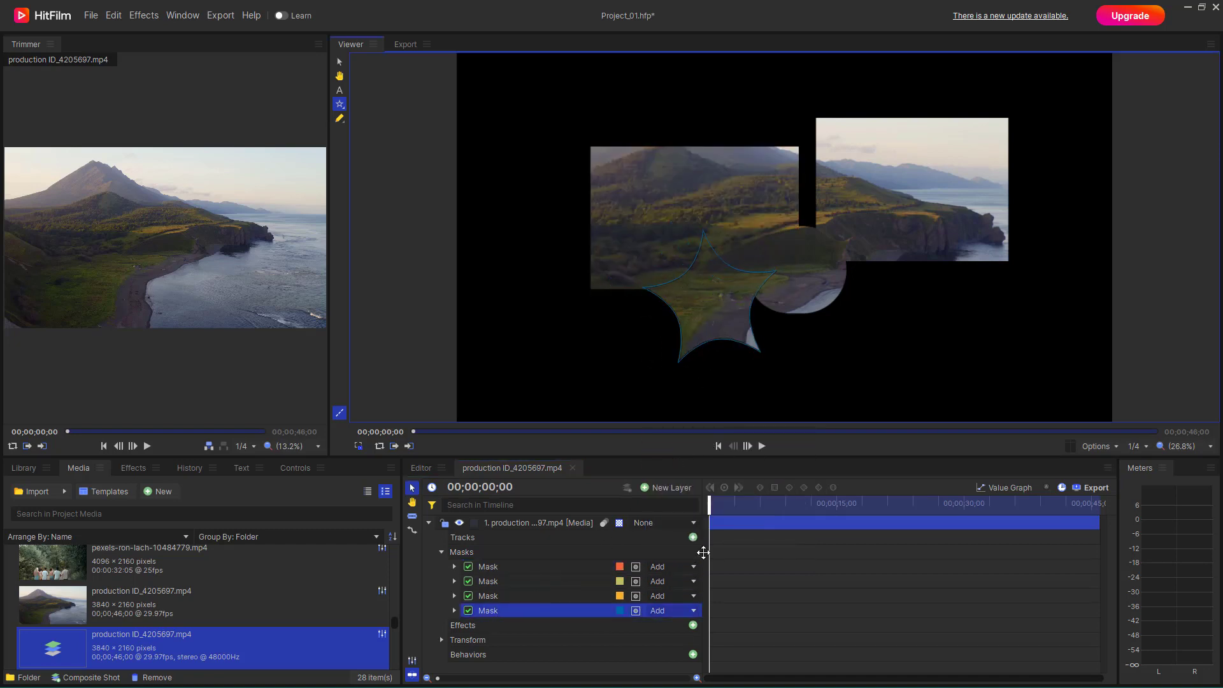
pyautogui.click(669, 611)
pyautogui.click(662, 523)
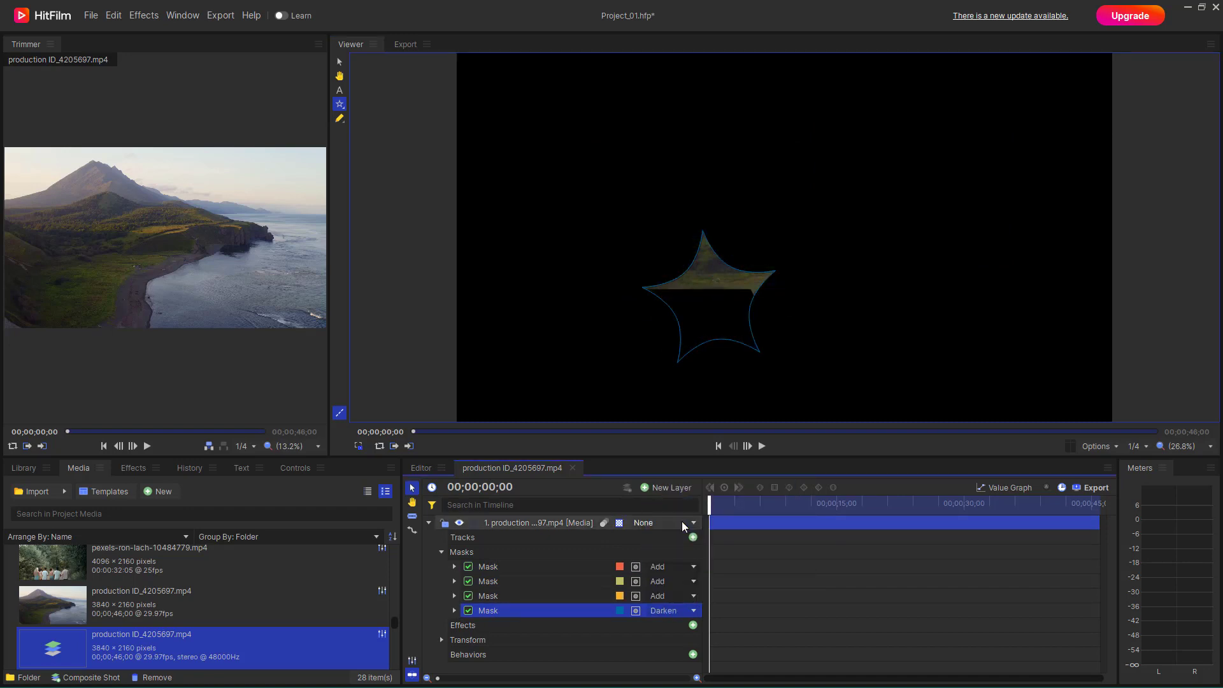
pyautogui.moveTo(720, 292); pyautogui.dragTo(732, 245)
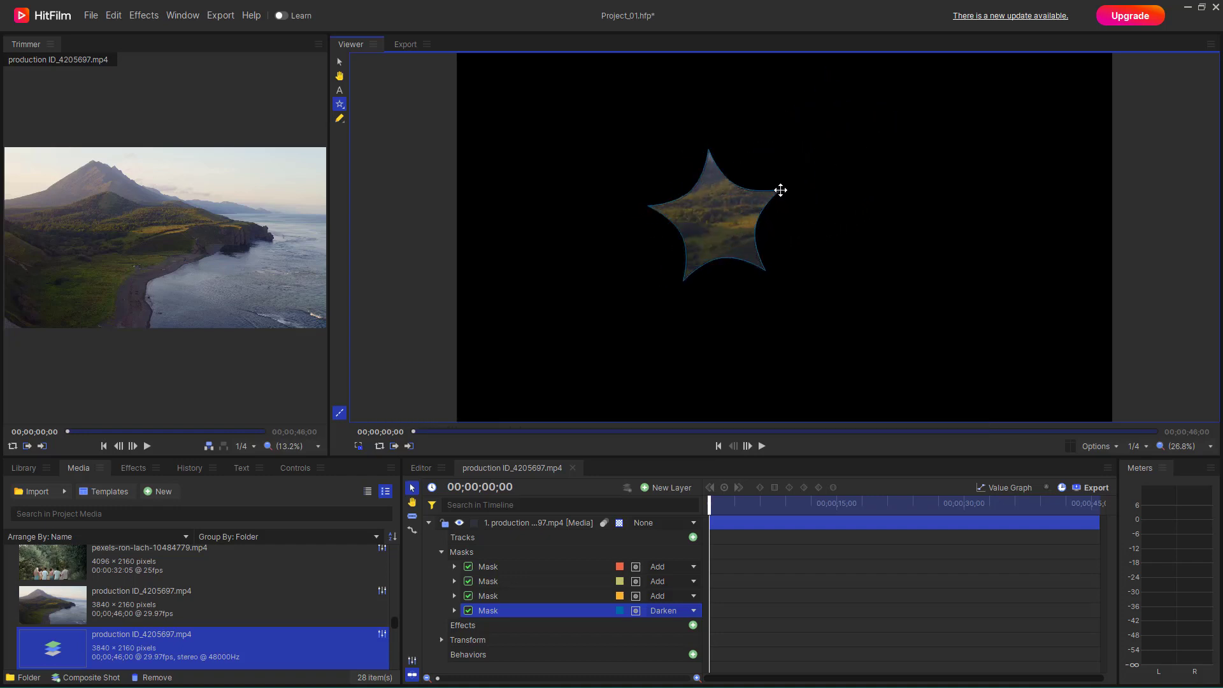
# Scale up the star mask in its transform properties and move it so it spans both rectangle masks
pyautogui.click(454, 610)
pyautogui.click(467, 639)
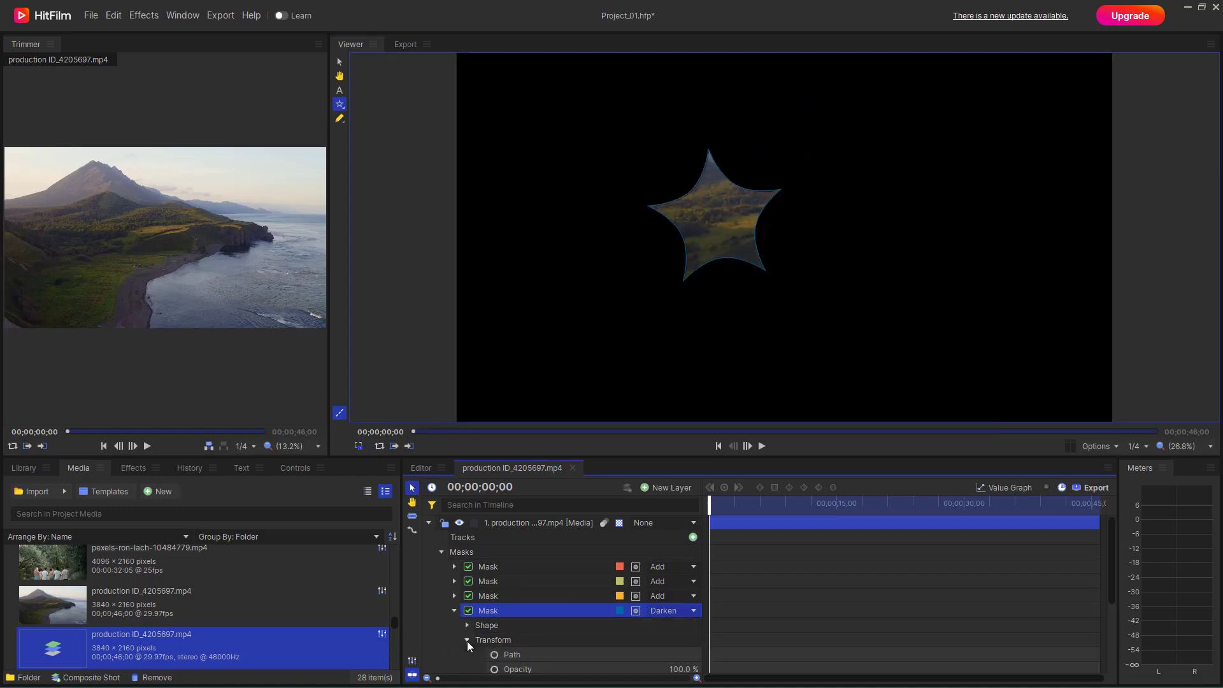
pyautogui.scroll(-3, 545, 659)
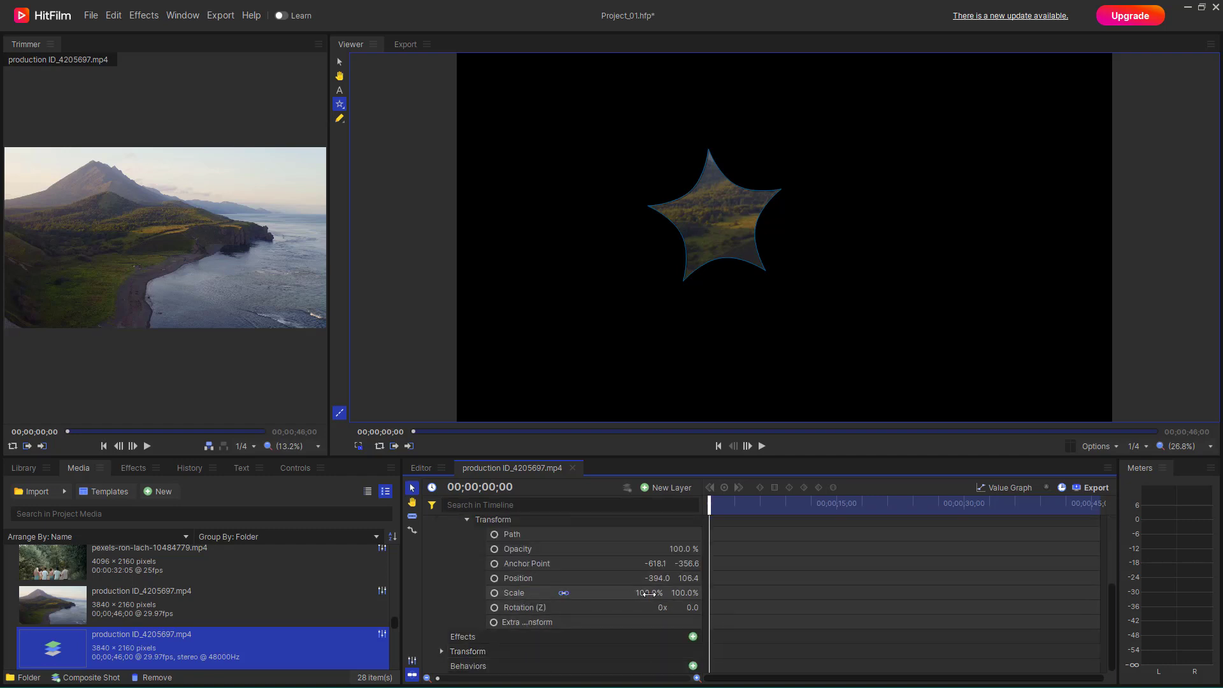
pyautogui.moveTo(648, 593)
pyautogui.mouseDown()
pyautogui.moveTo(720, 593)
pyautogui.moveTo(653, 593)
pyautogui.mouseUp()
pyautogui.moveTo(834, 305); pyautogui.dragTo(879, 298)
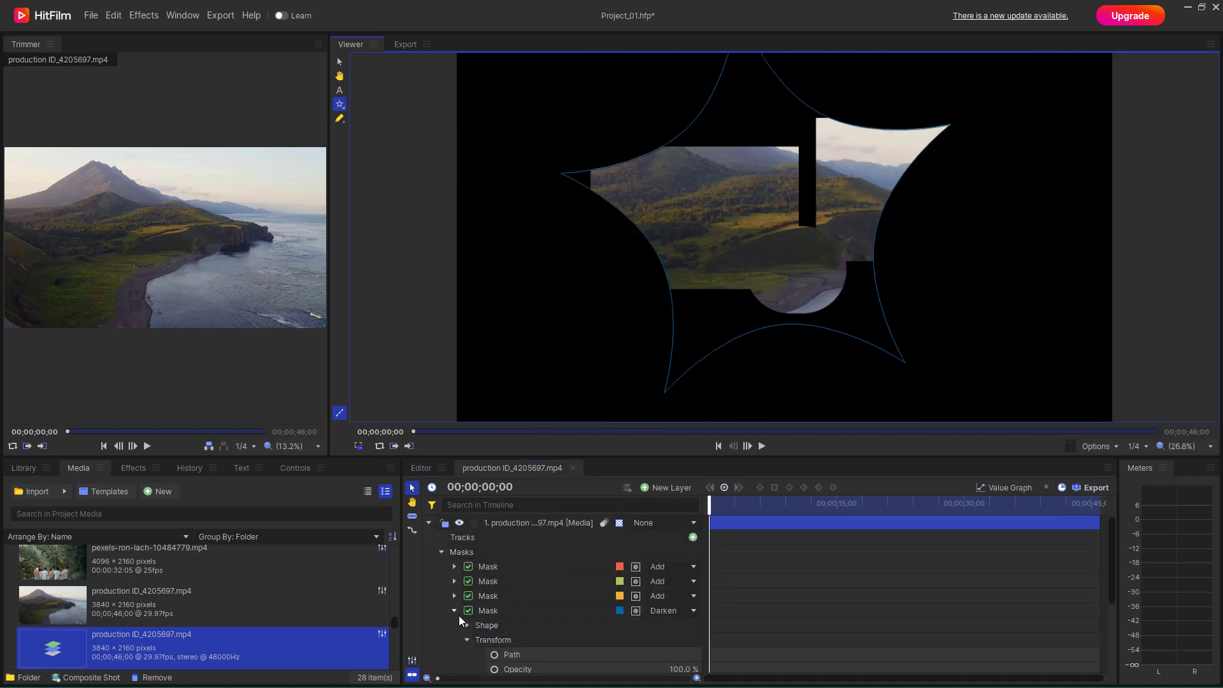
pyautogui.click(456, 611)
# Set the enlarged star mask's blend mode to Intersect and move it rightward across the rectangle masks
pyautogui.click(675, 613)
pyautogui.click(678, 541)
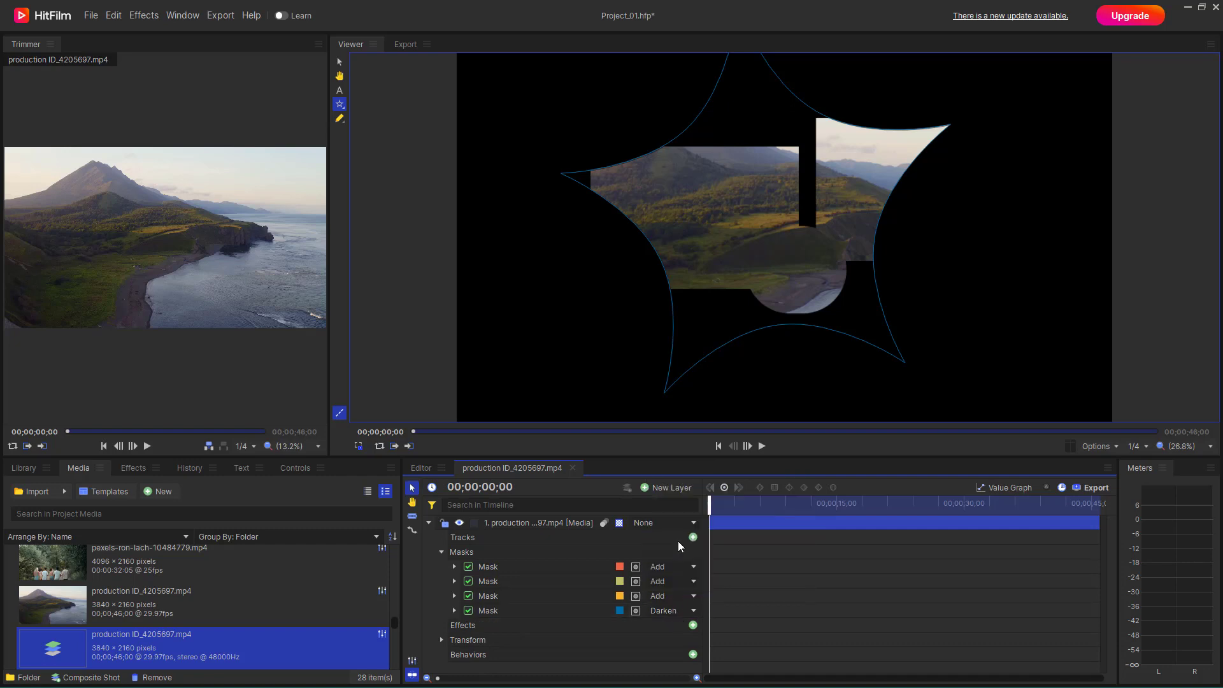
pyautogui.moveTo(709, 350); pyautogui.dragTo(766, 335)
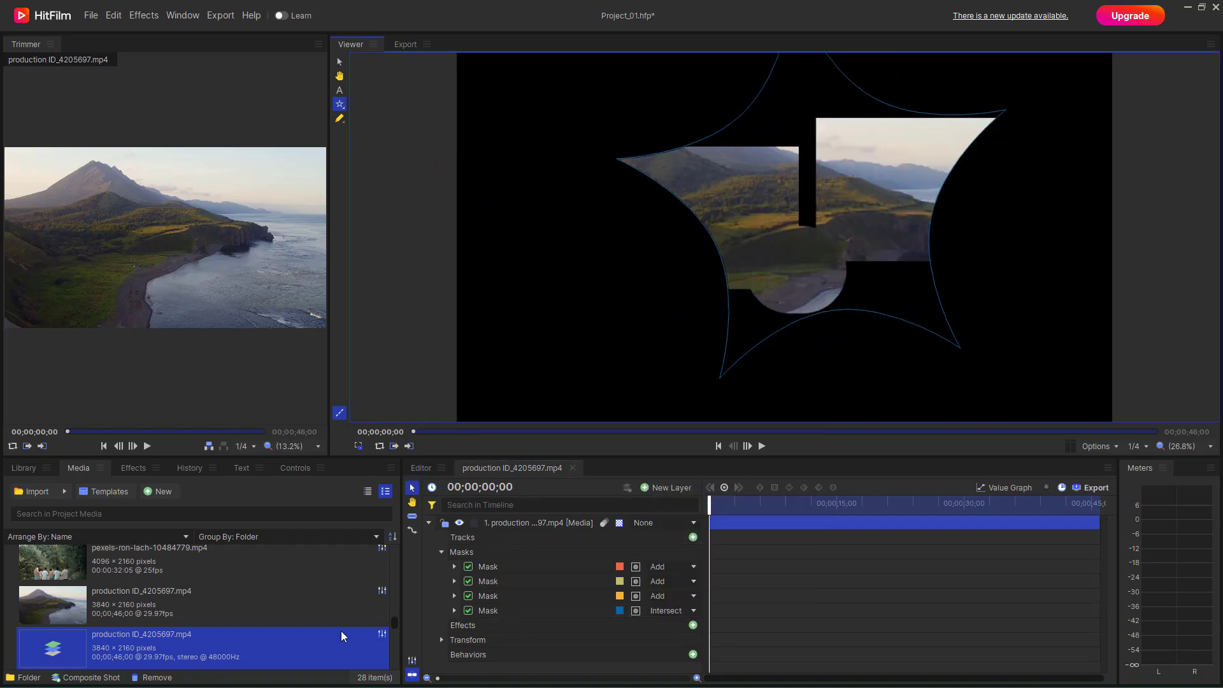
# Add the pexels-ron-lach-10484779.mp4 clip to the composite shot as a layer beneath the masked video
pyautogui.click(440, 552)
pyautogui.moveTo(191, 566); pyautogui.dragTo(602, 632)
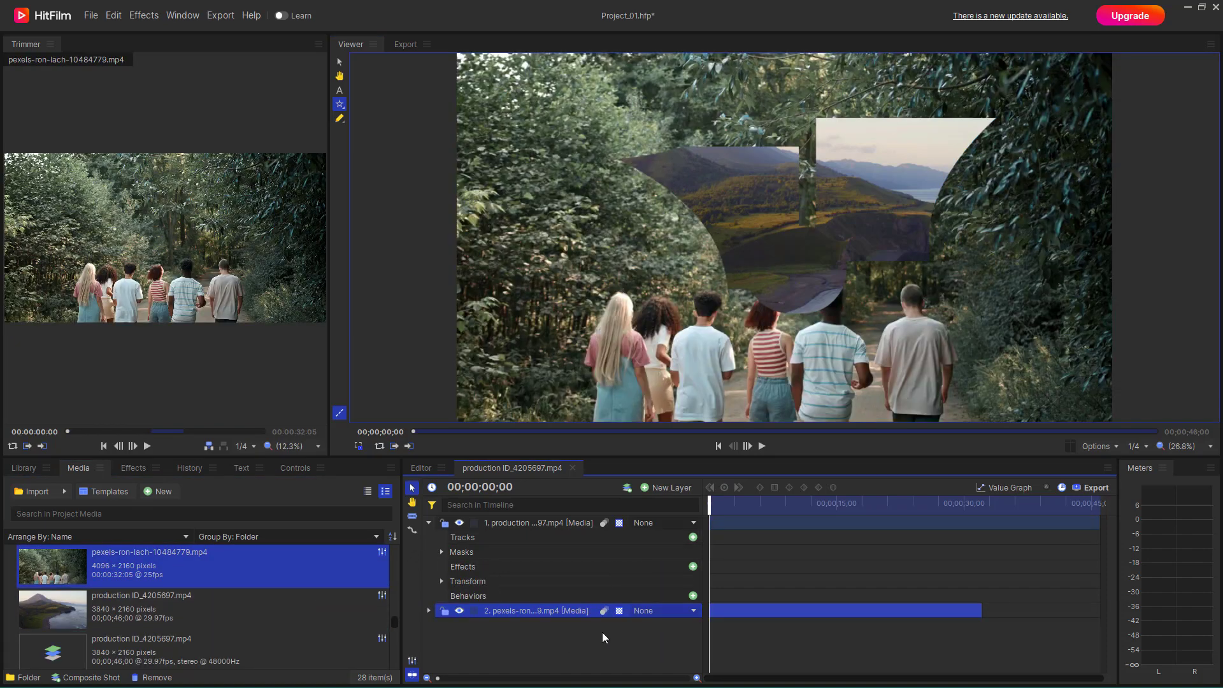
pyautogui.click(441, 552)
# Try the Darken blend mode on the star mask and on the rounded mask above it
pyautogui.click(664, 612)
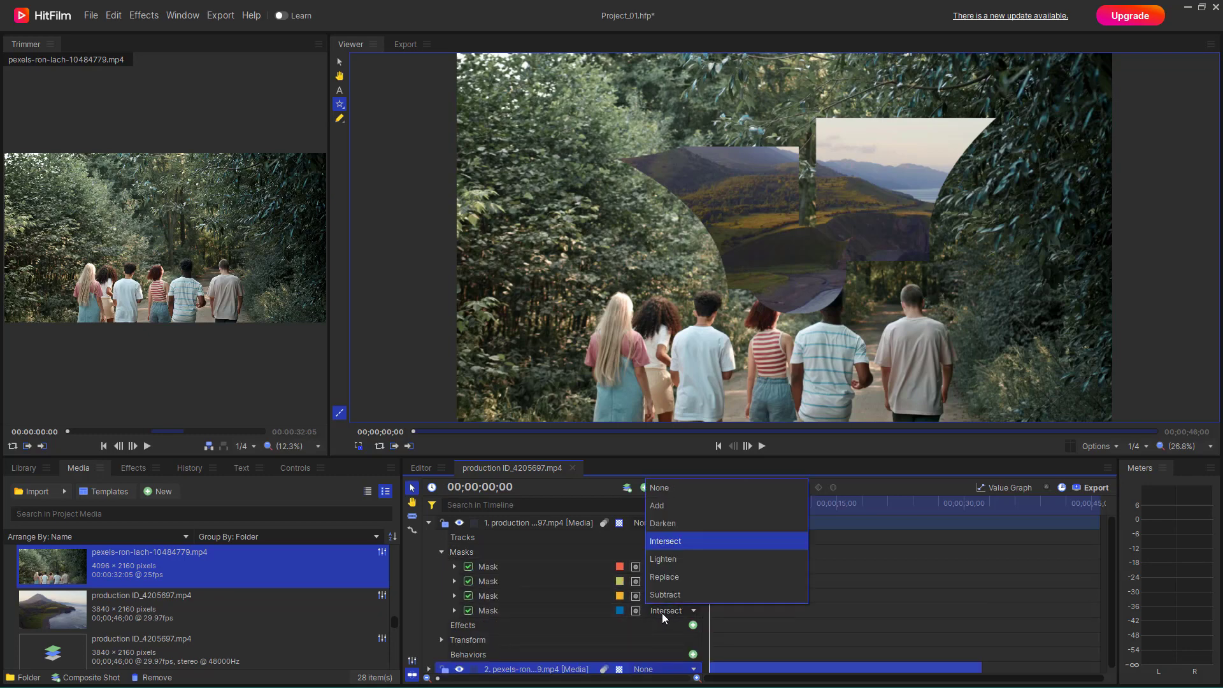
pyautogui.click(673, 523)
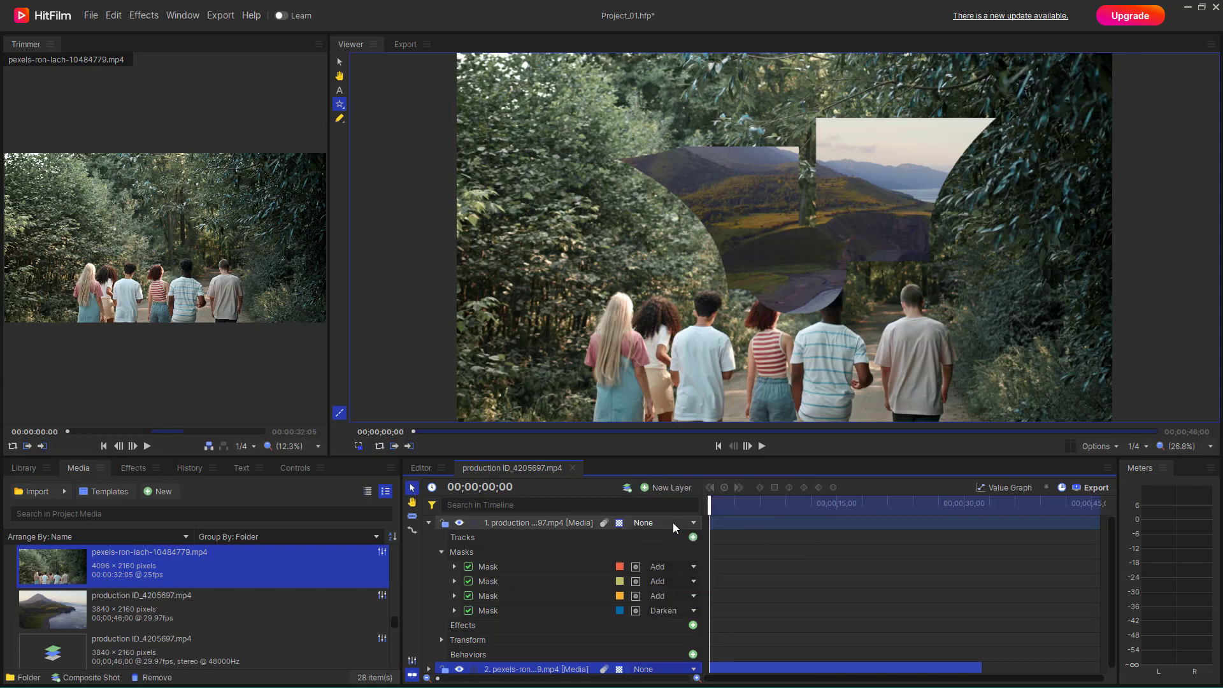
pyautogui.click(664, 612)
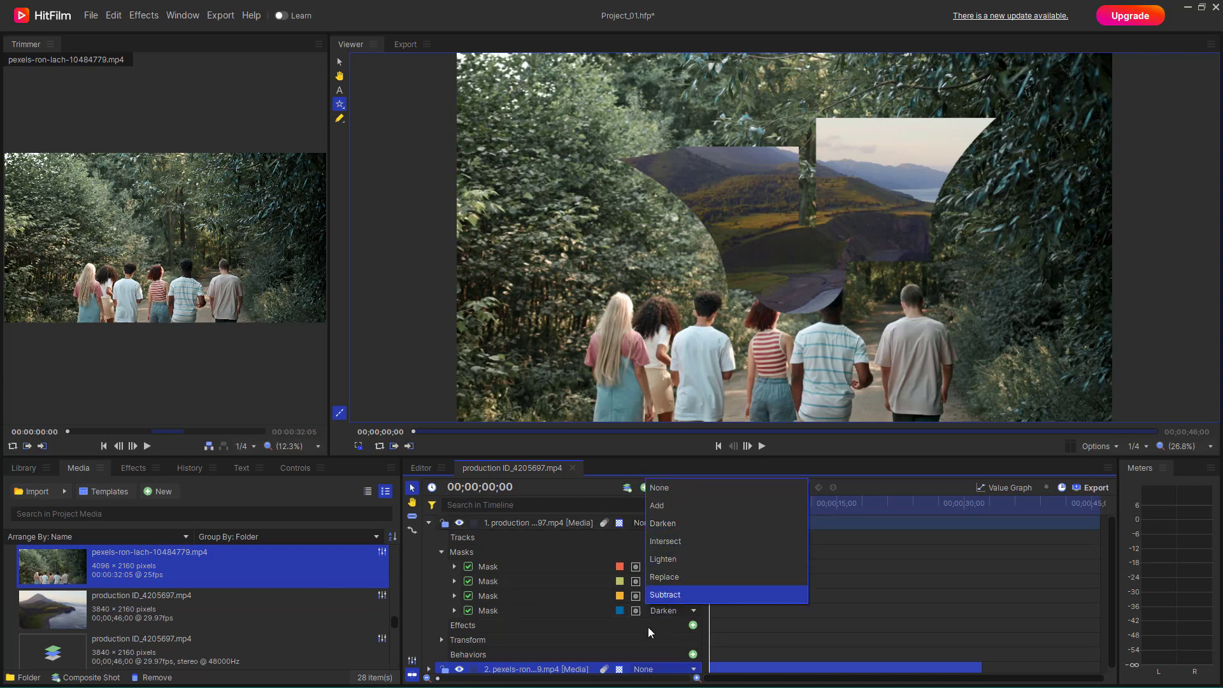
pyautogui.click(648, 627)
pyautogui.click(667, 591)
pyautogui.click(675, 514)
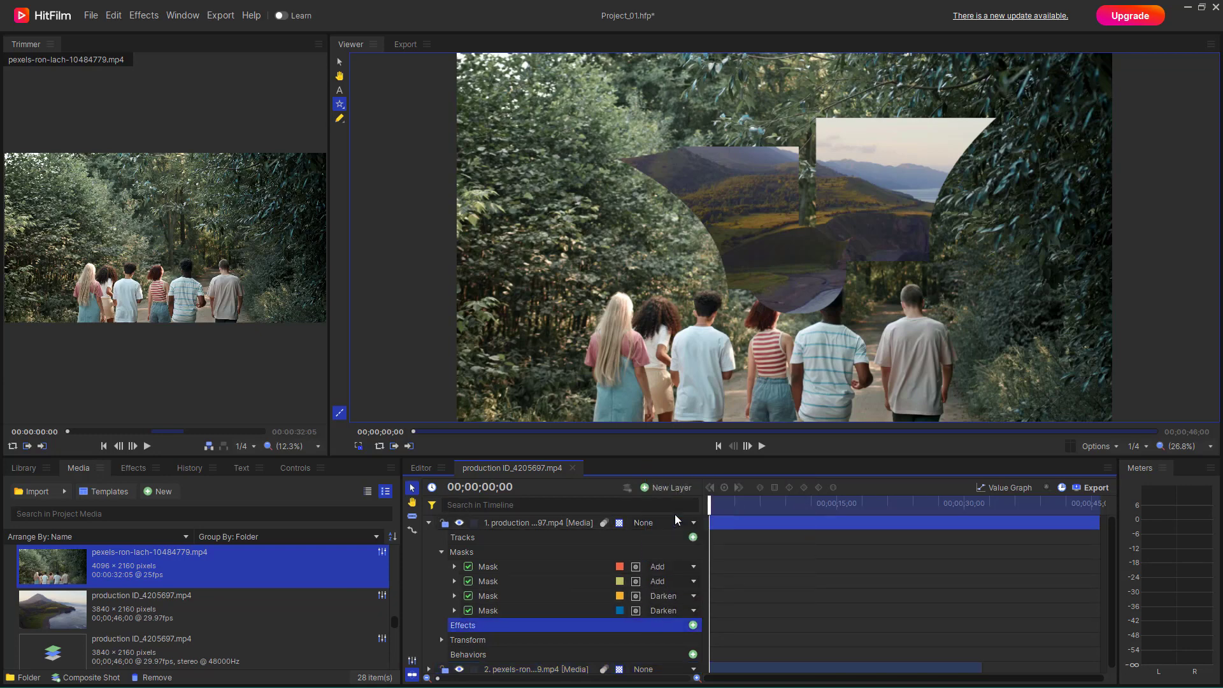
# Try the Lighten blend mode on both the rounded mask and the star mask
pyautogui.click(673, 597)
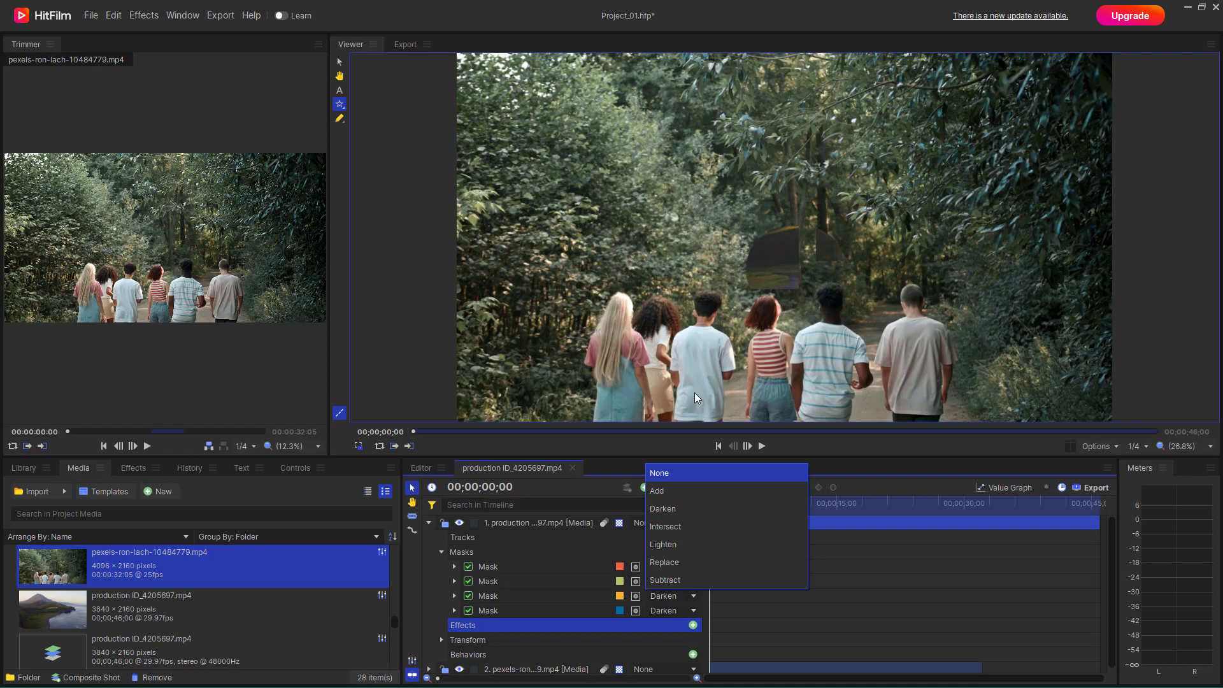
pyautogui.click(677, 546)
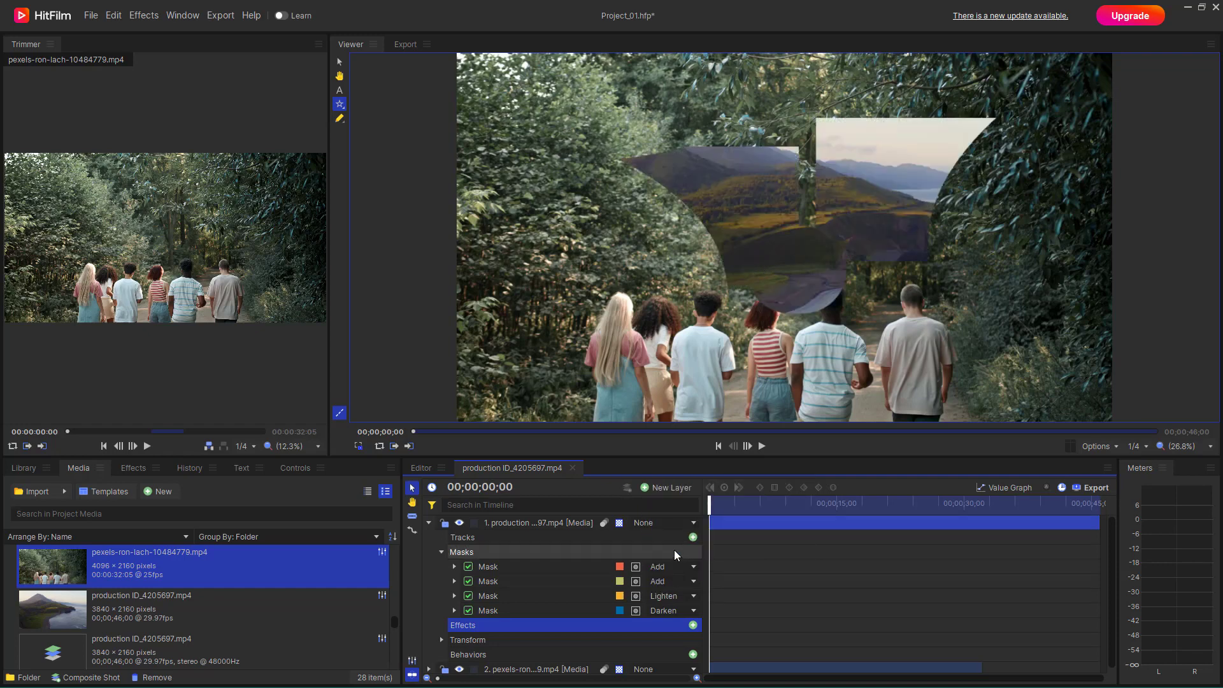
pyautogui.click(670, 610)
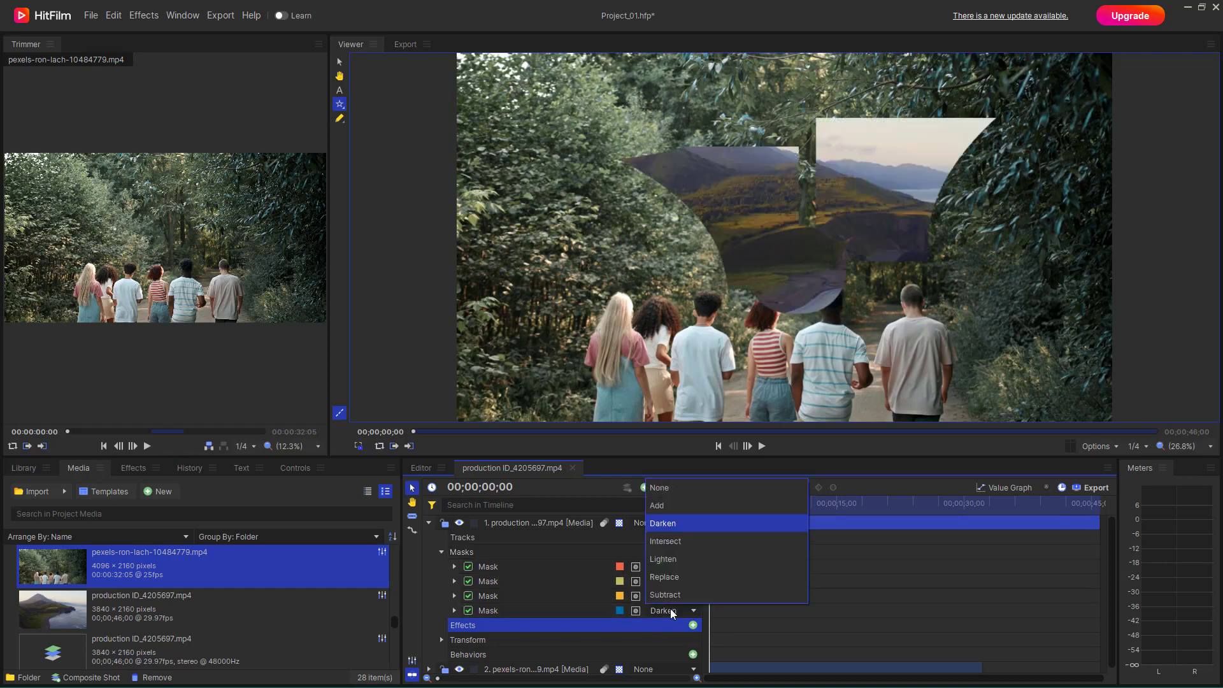
pyautogui.click(679, 559)
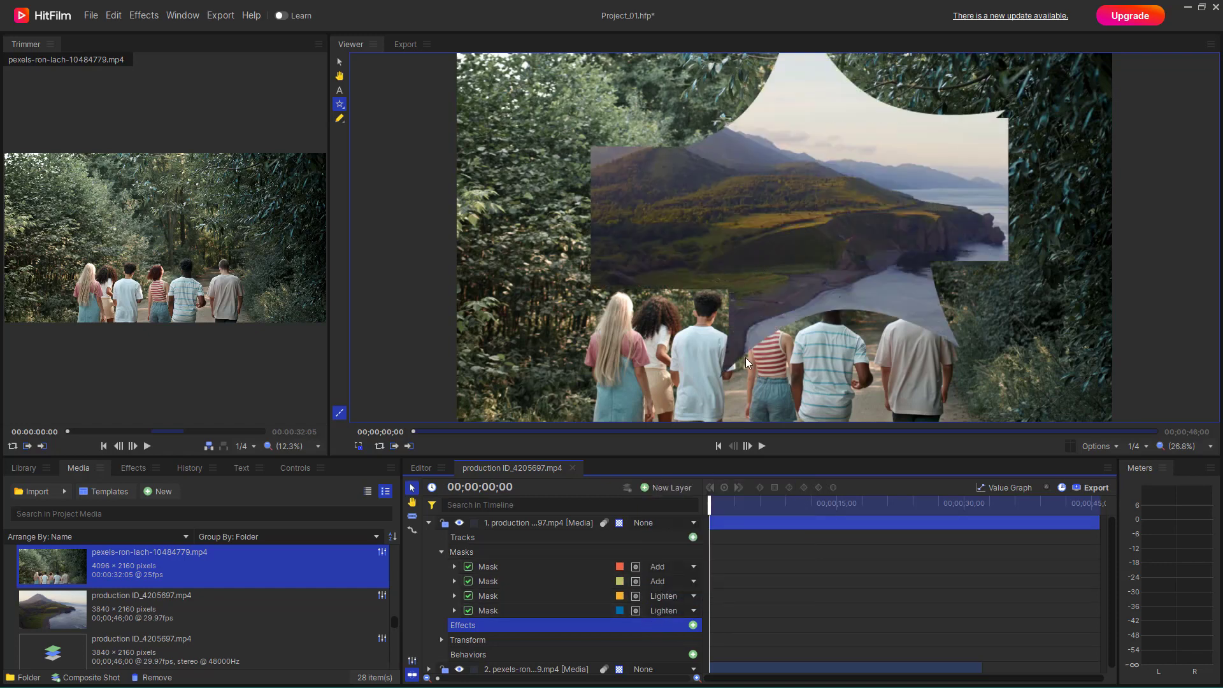
# Draw a small five-point star mask near the centre of the masked area, and return the large star and rounded masks to Add
pyautogui.click(771, 190)
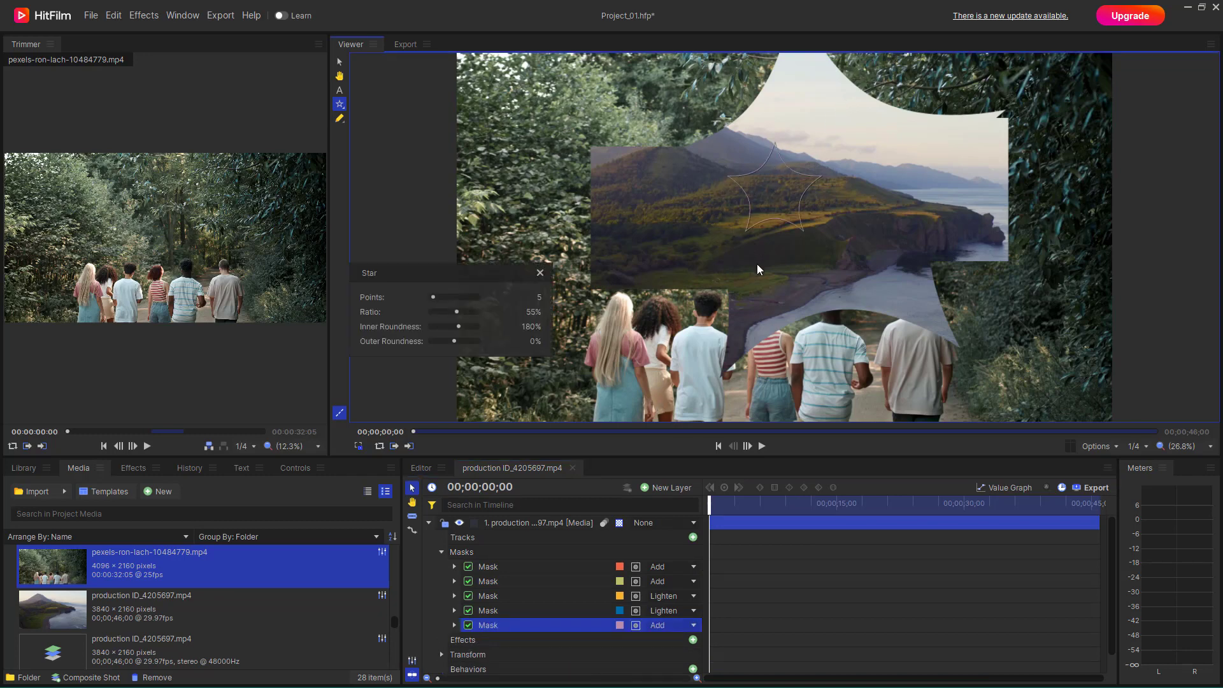
pyautogui.click(675, 597)
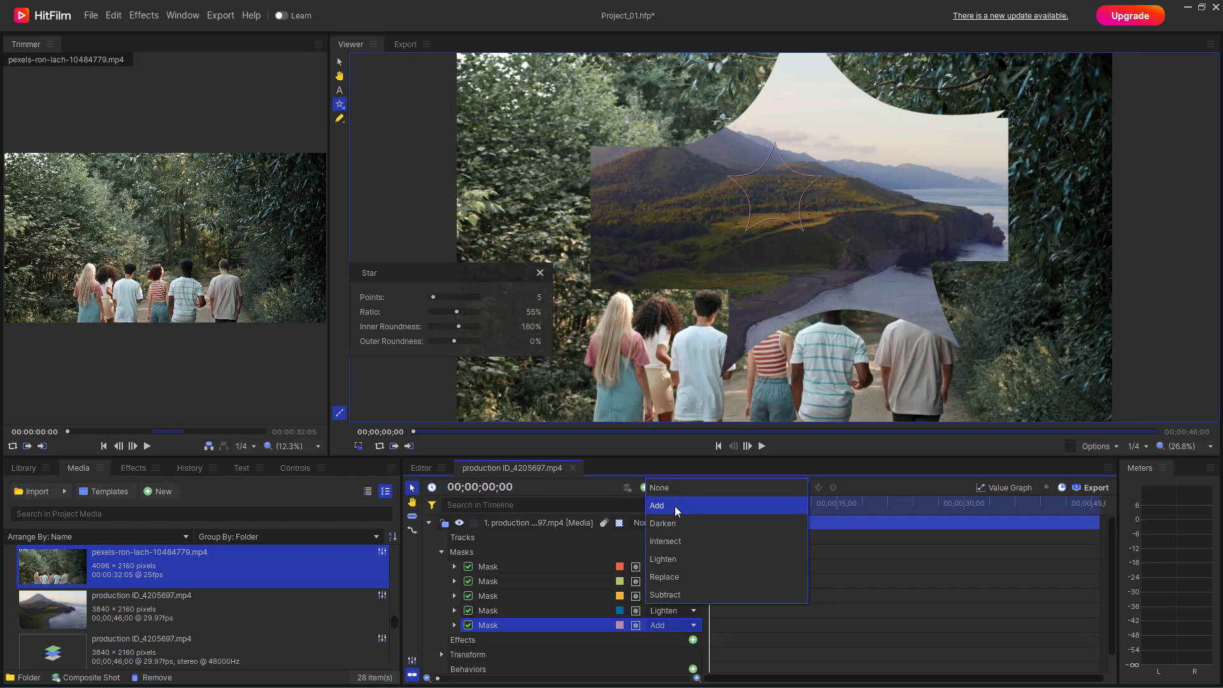
pyautogui.click(675, 506)
pyautogui.click(676, 598)
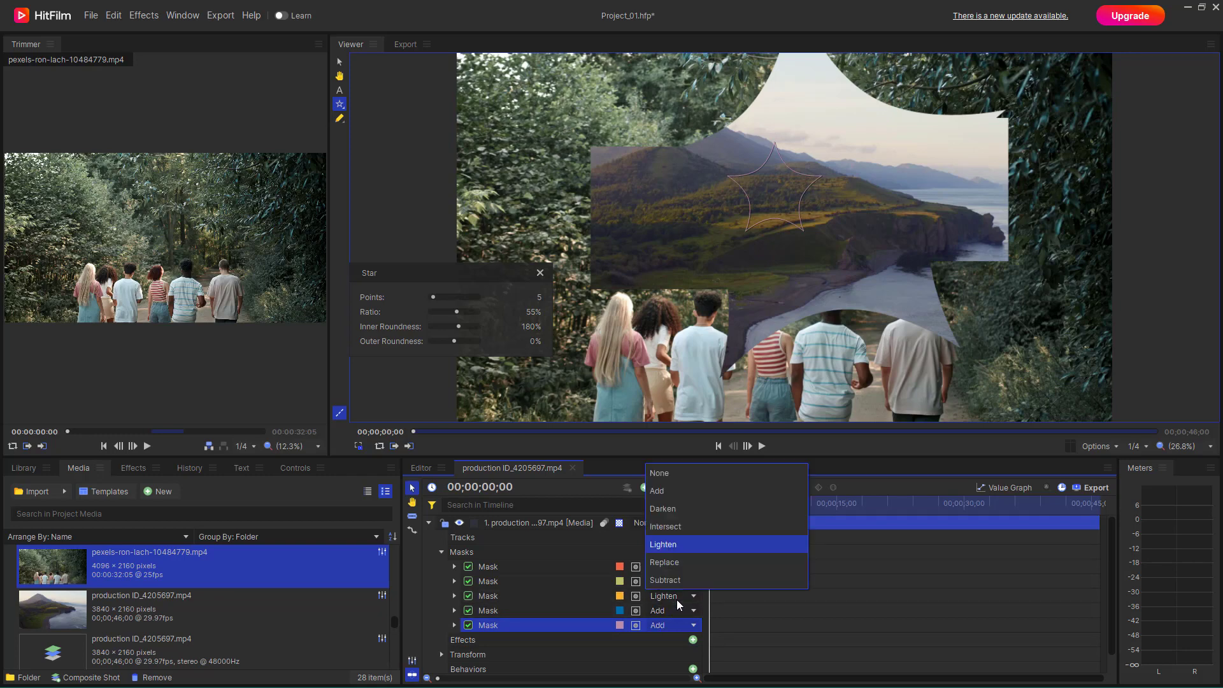
pyautogui.click(685, 491)
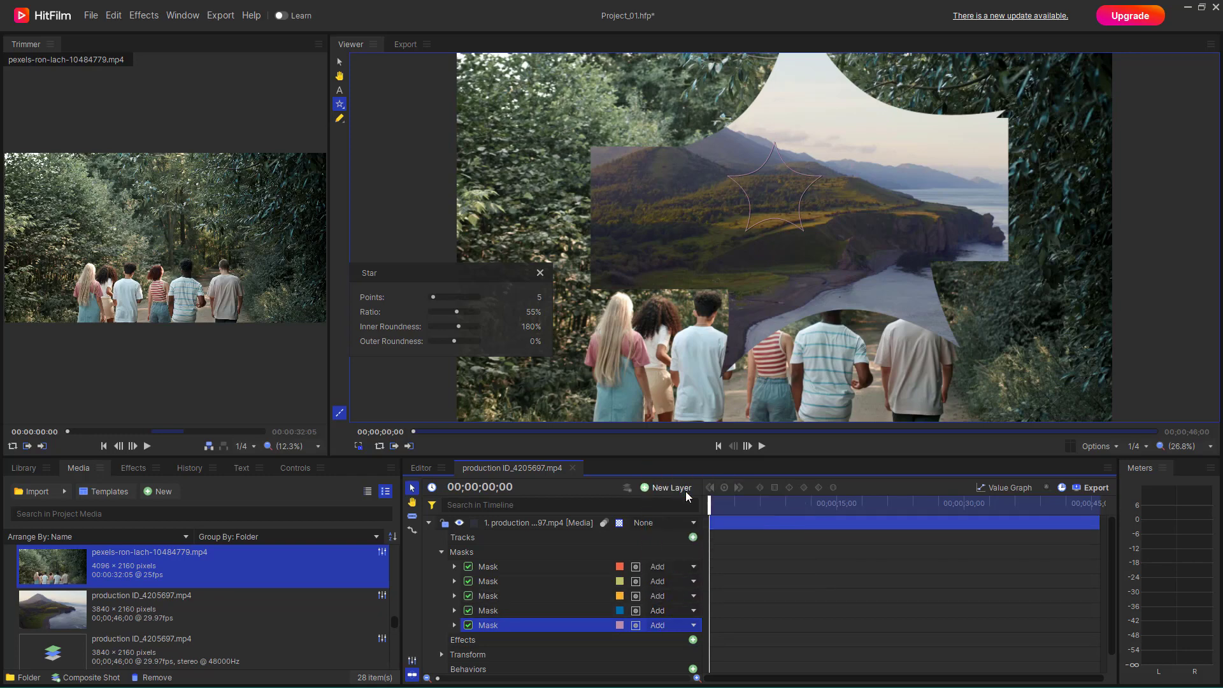
pyautogui.click(544, 275)
# Move the large star mask over the mountain, set its blend mode to Replace, and shift it across the frame and back
pyautogui.click(613, 612)
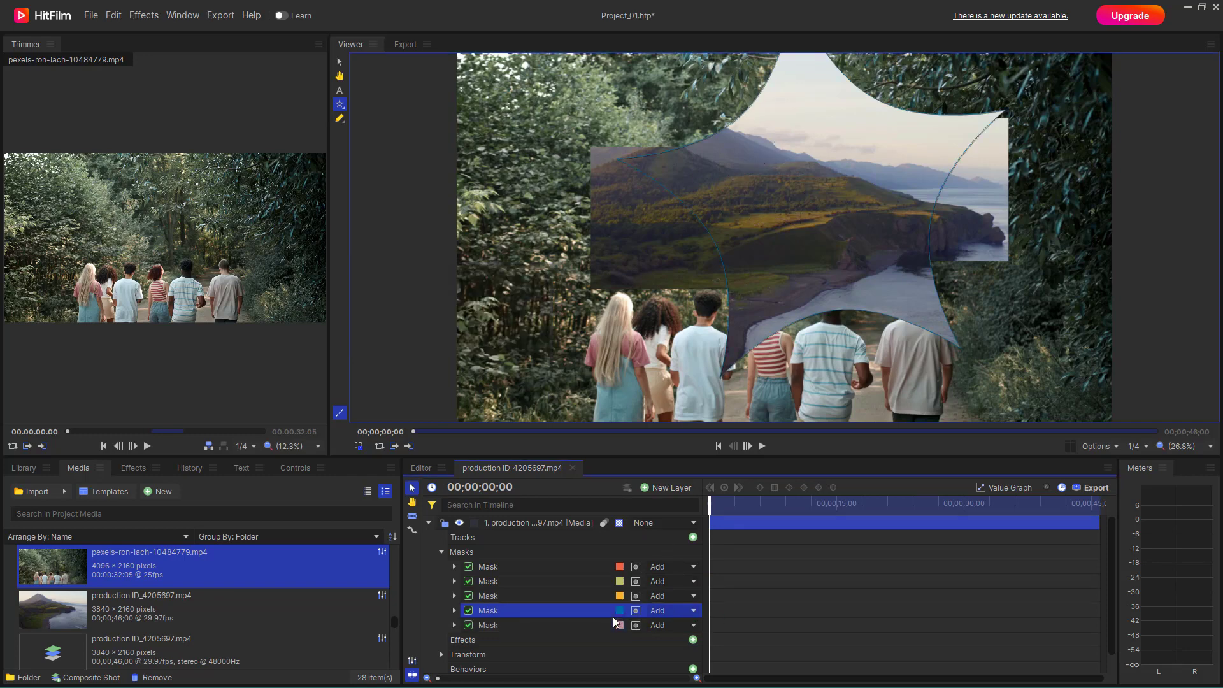
pyautogui.moveTo(770, 373); pyautogui.dragTo(602, 294)
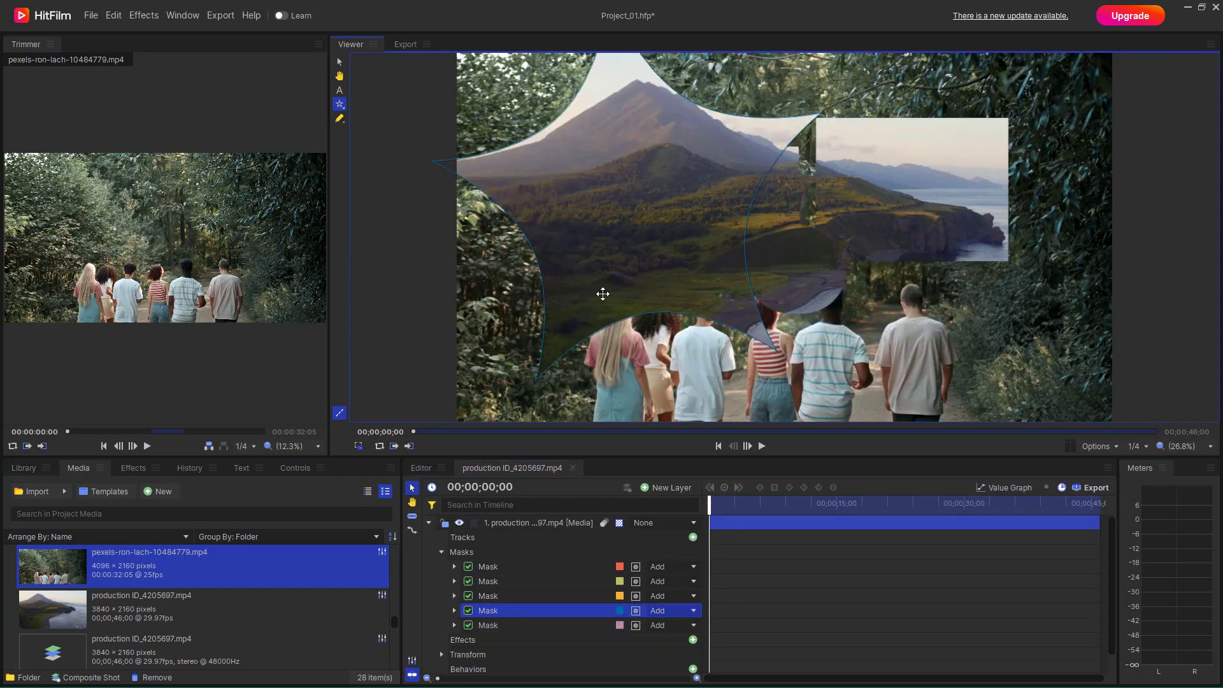
pyautogui.click(671, 610)
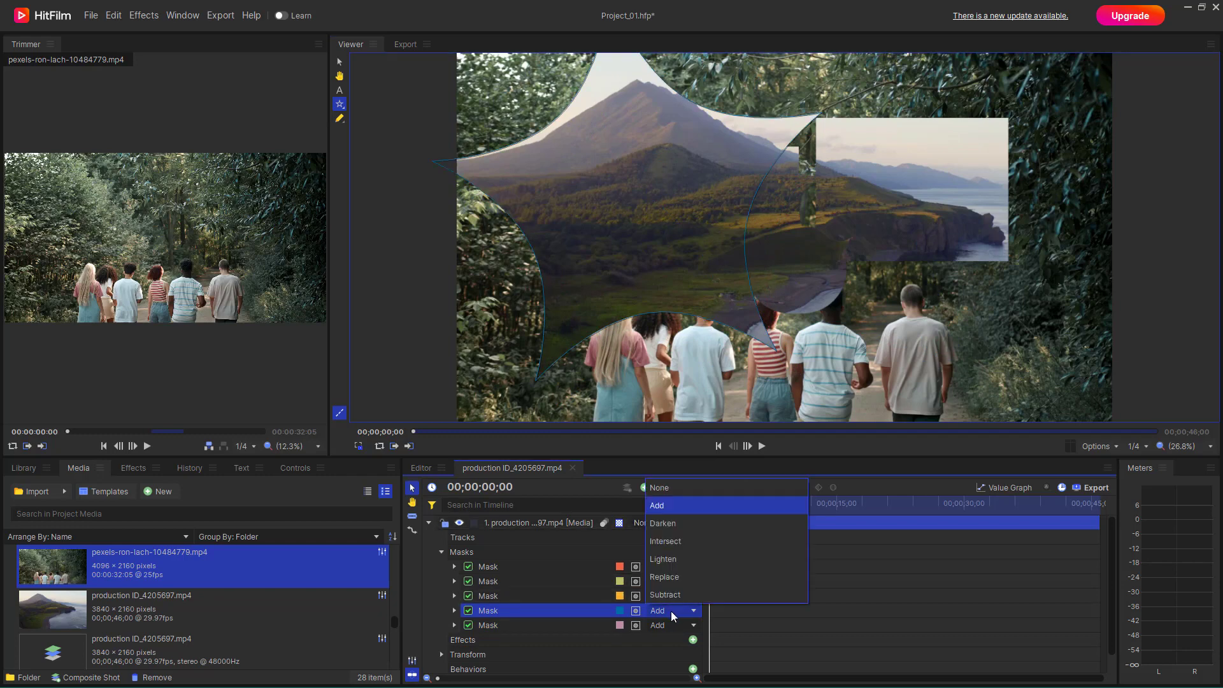
pyautogui.click(683, 571)
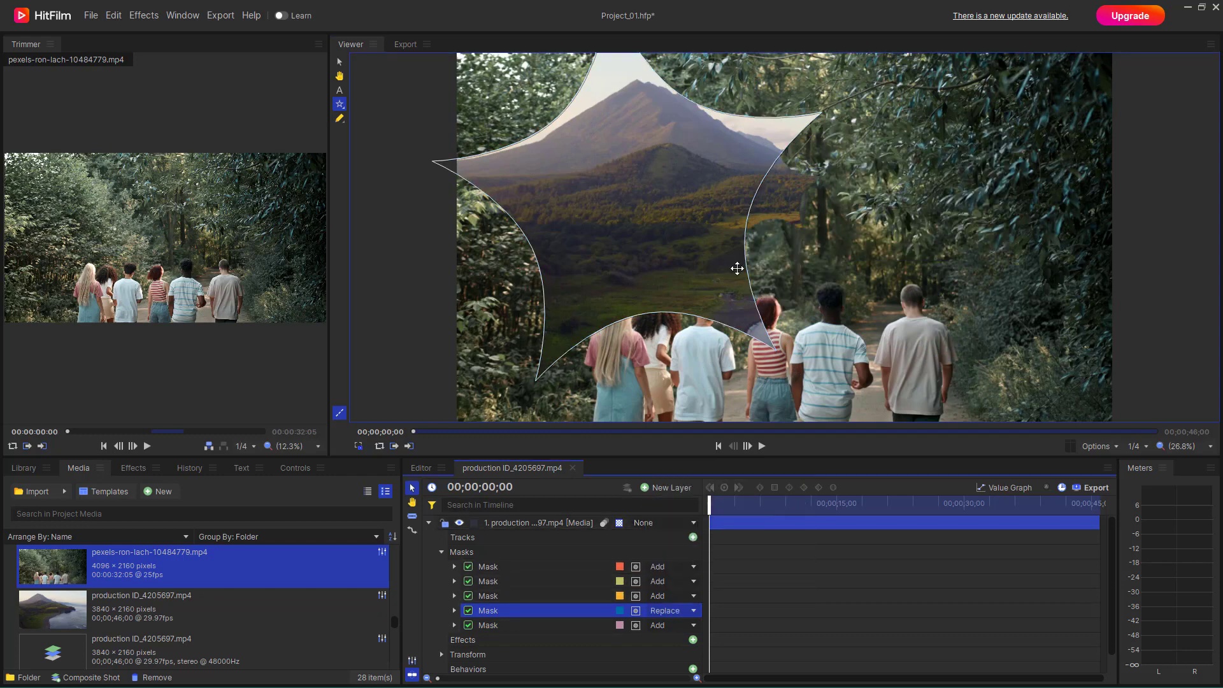
pyautogui.moveTo(761, 268); pyautogui.dragTo(984, 369)
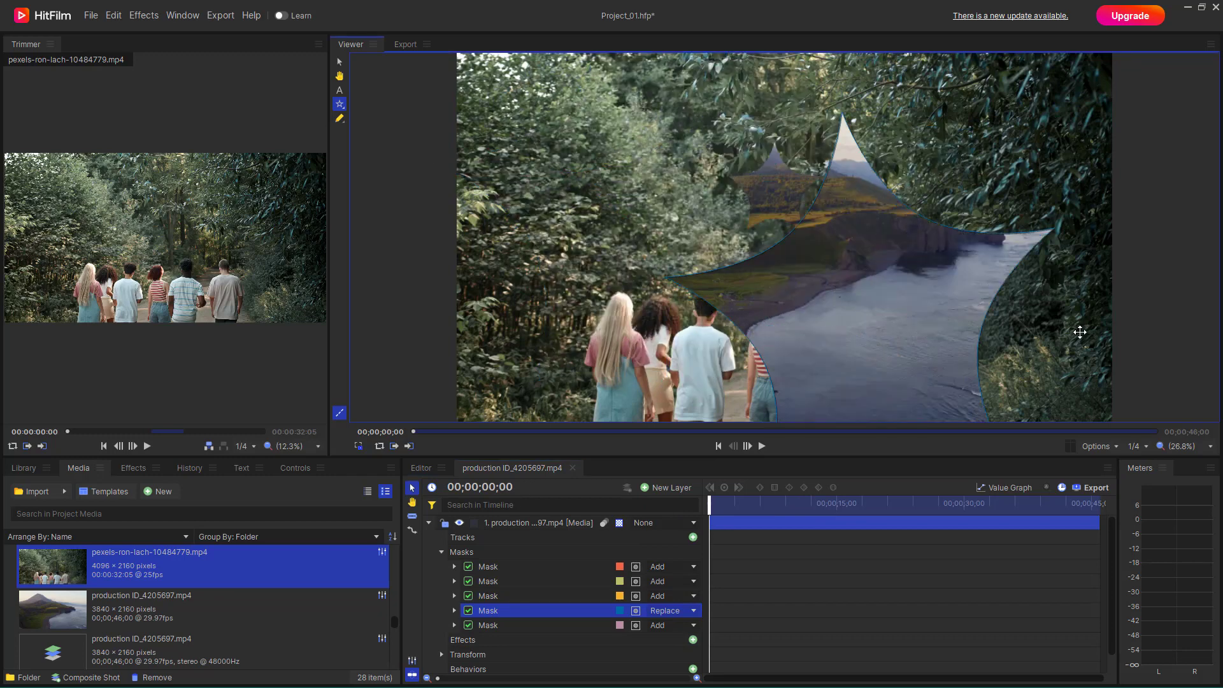
pyautogui.moveTo(1078, 330); pyautogui.dragTo(764, 267)
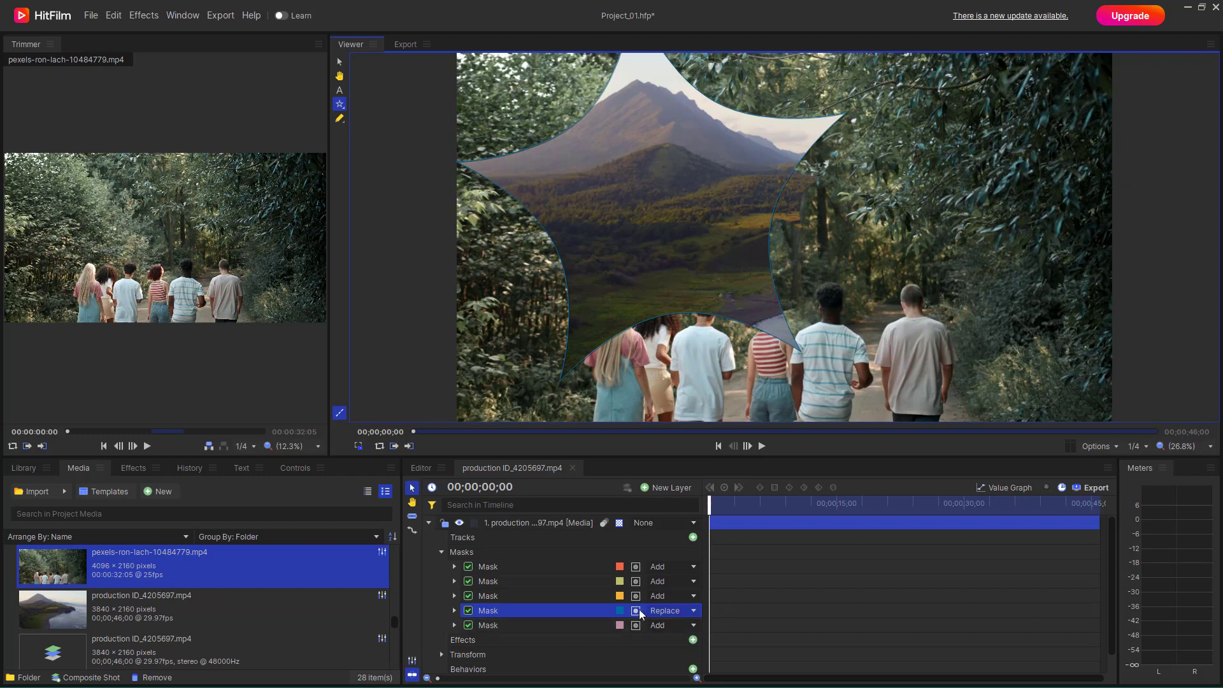
# Set the large star mask's blend mode to Subtract and move it rightward to cut into both rectangle masks
pyautogui.click(667, 609)
pyautogui.click(678, 598)
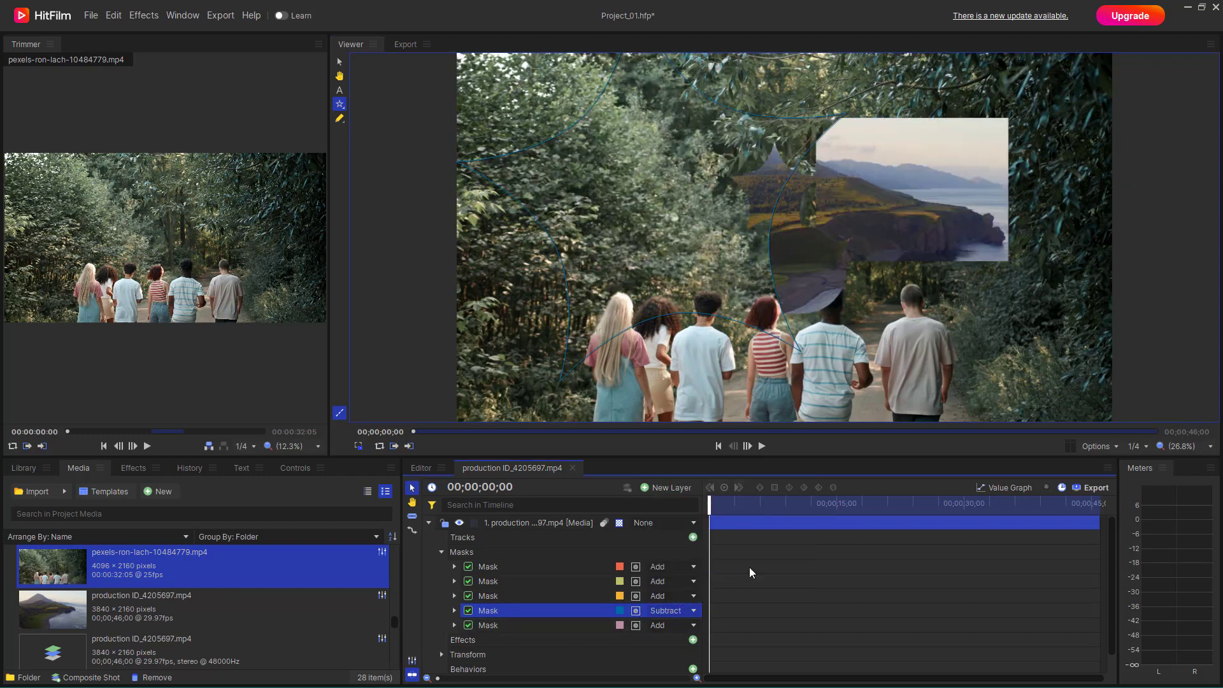
pyautogui.moveTo(778, 325); pyautogui.dragTo(968, 291)
# Hide the pexels-ron-lach-10484779.mp4 layer and move the large star mask leftward over the first rectangle mask
pyautogui.scroll(-1, 437, 632)
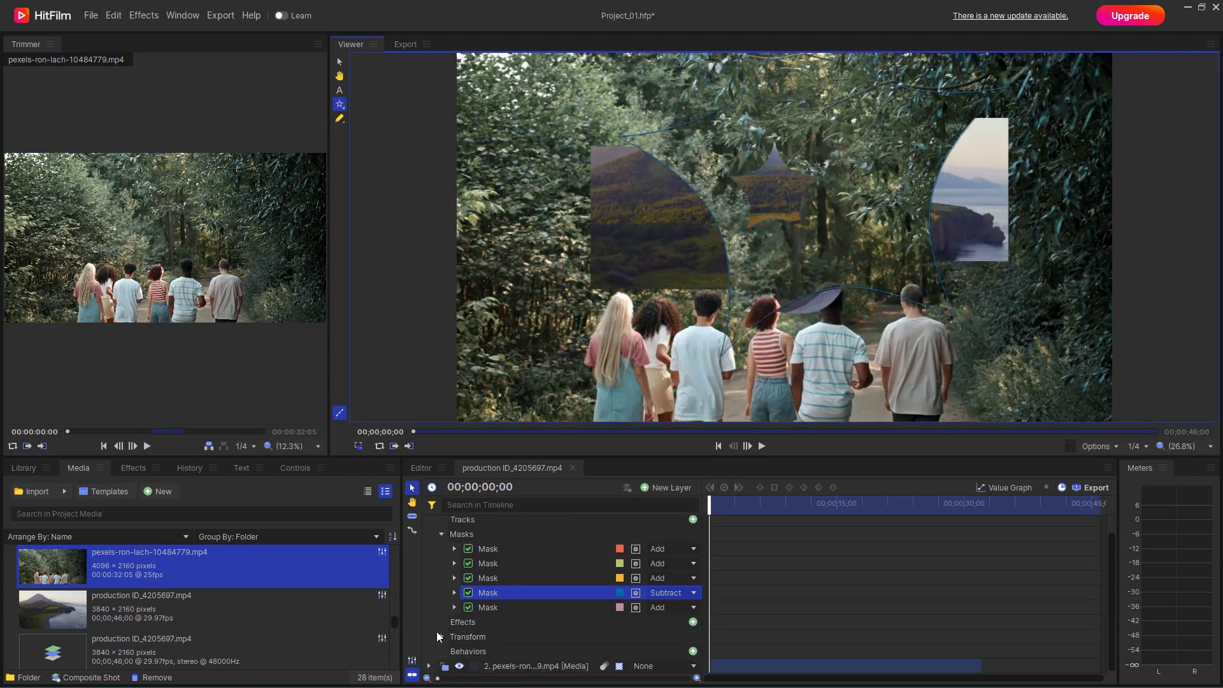
pyautogui.click(458, 666)
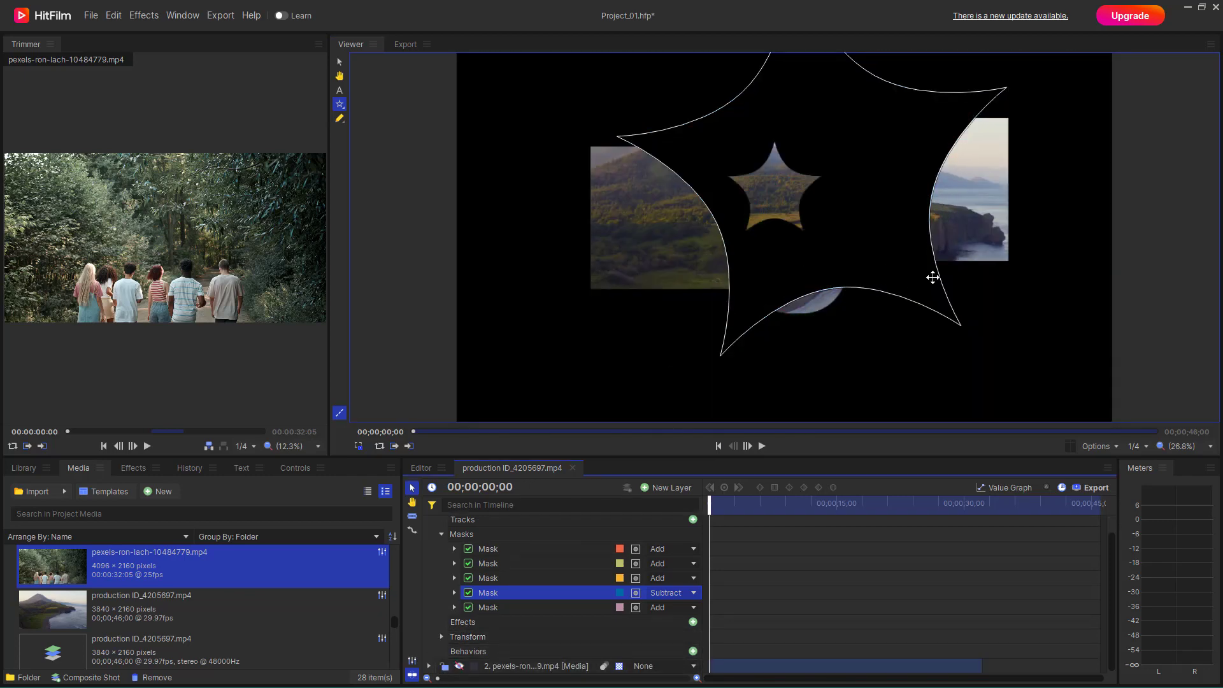
pyautogui.moveTo(888, 303); pyautogui.dragTo(737, 337)
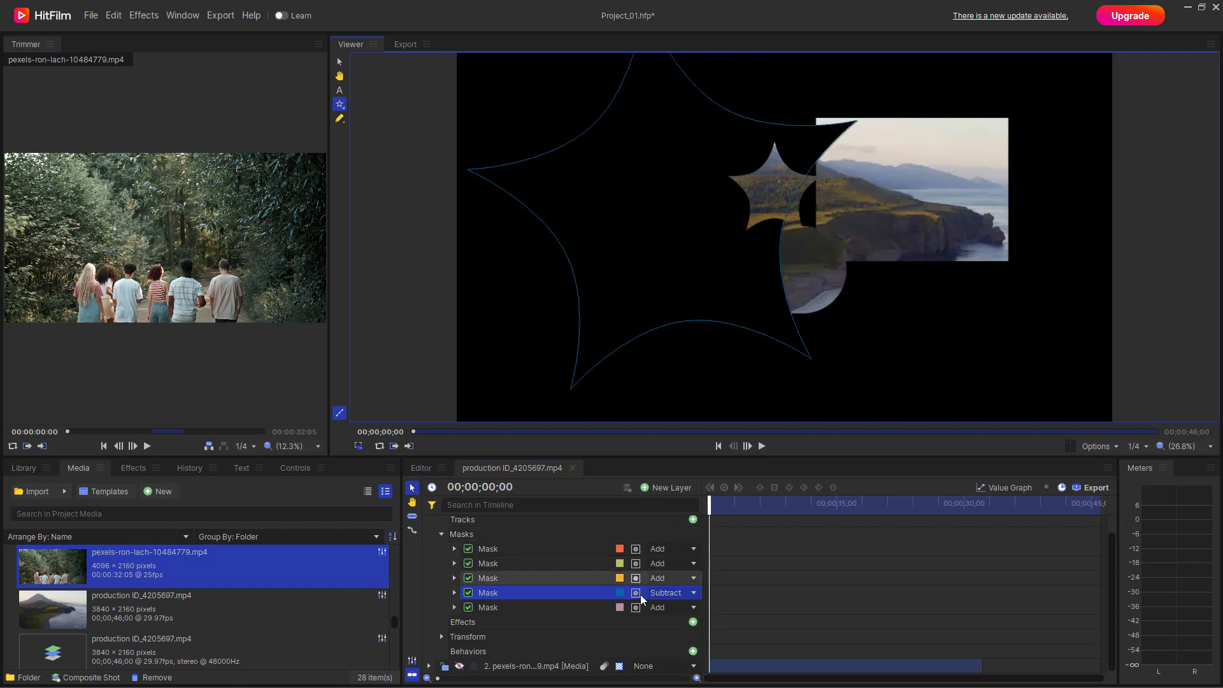
# Reorder the large star mask so it sits directly below the first rectangle mask in the layer's mask stack
pyautogui.click(662, 592)
pyautogui.click(480, 605)
pyautogui.moveTo(483, 593); pyautogui.dragTo(497, 573)
pyautogui.scroll(1, 490, 567)
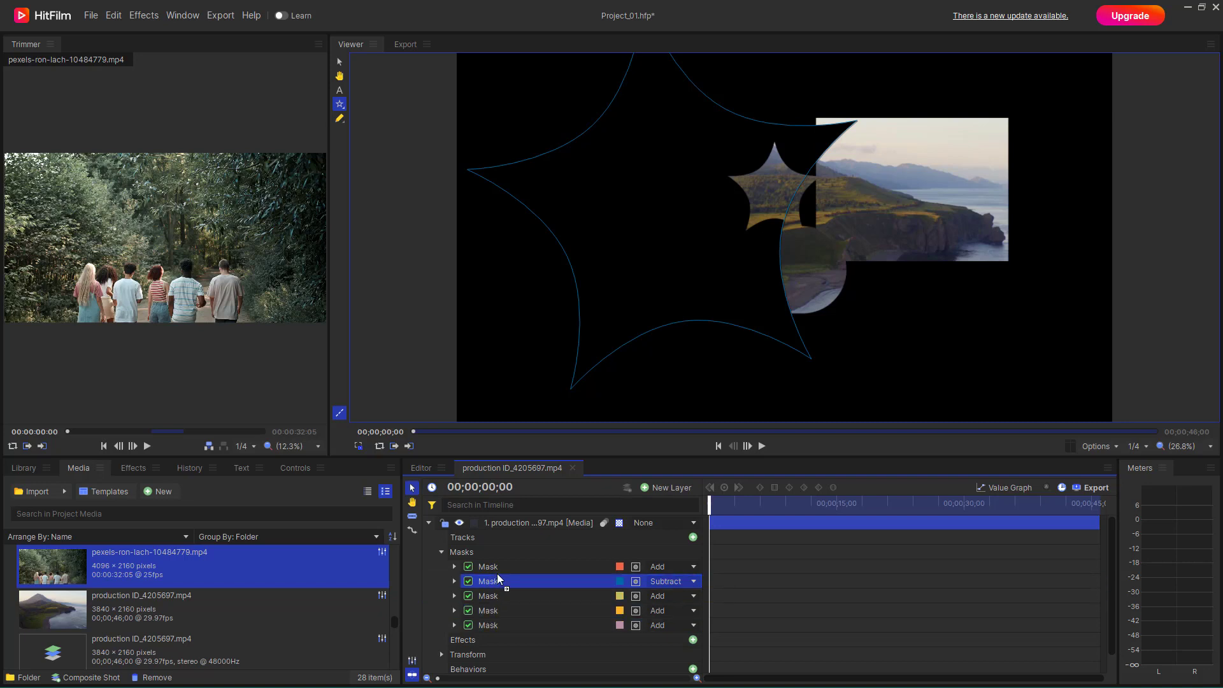
# Reorder the large star mask directly below the rounded mask and shift it rightward across the remaining mask shapes
pyautogui.click(694, 581)
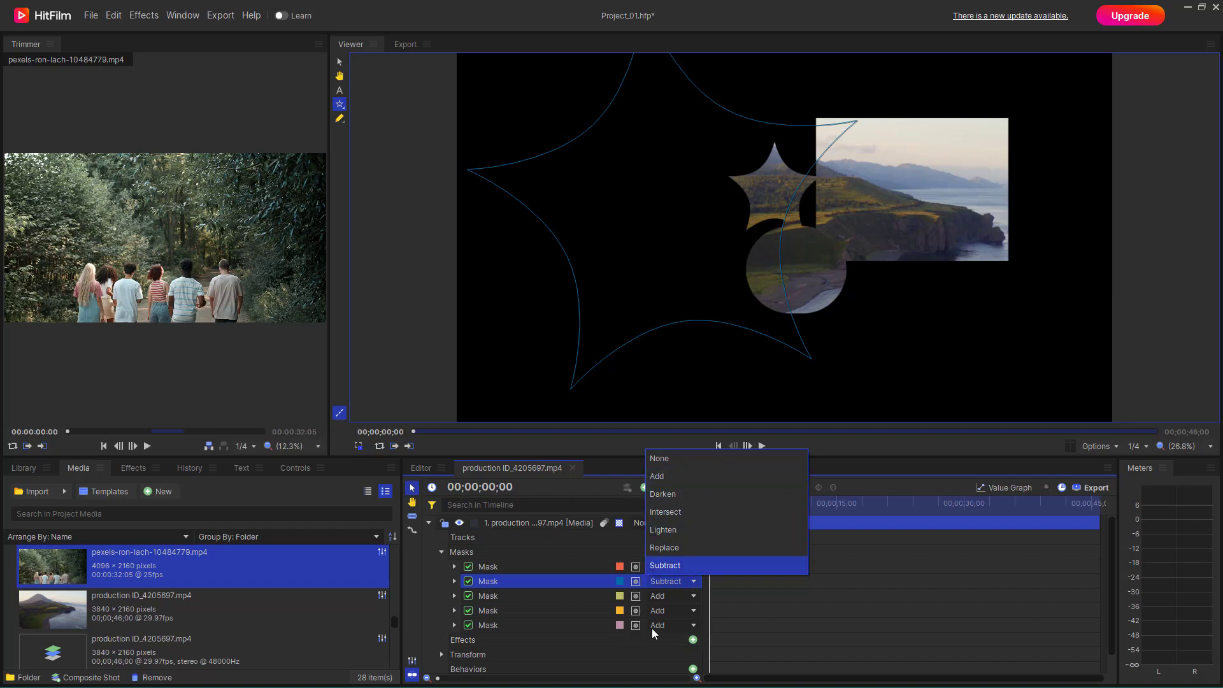
pyautogui.click(507, 587)
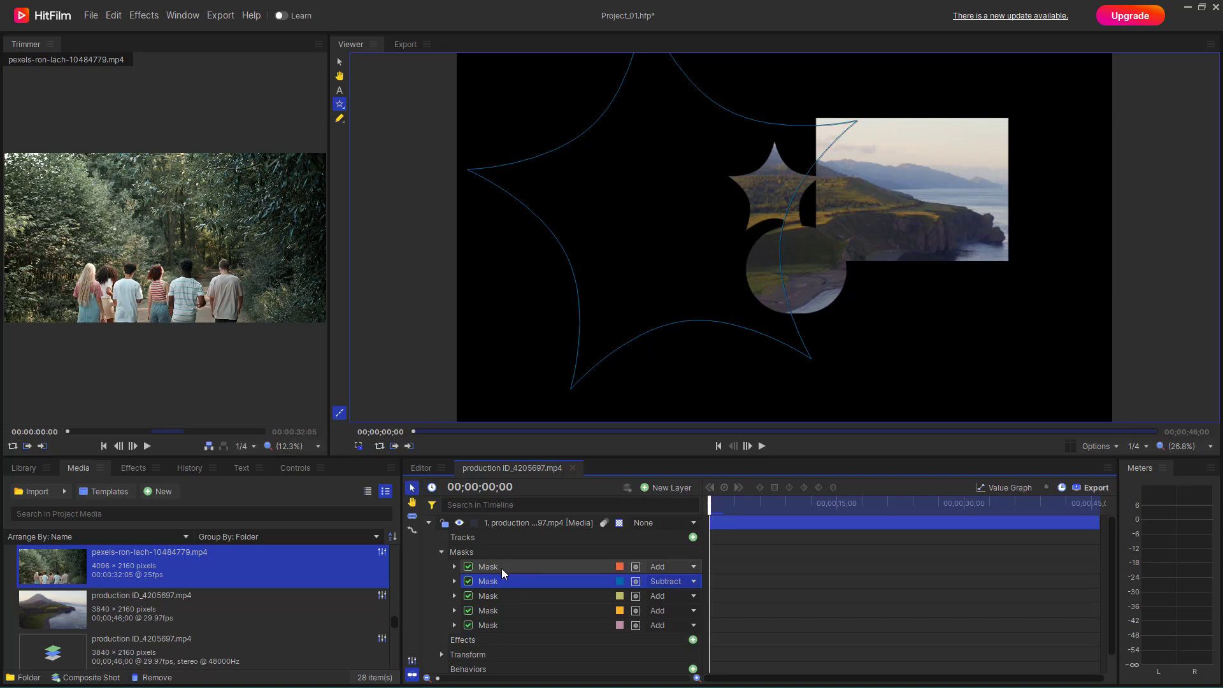
pyautogui.moveTo(495, 582); pyautogui.dragTo(487, 616)
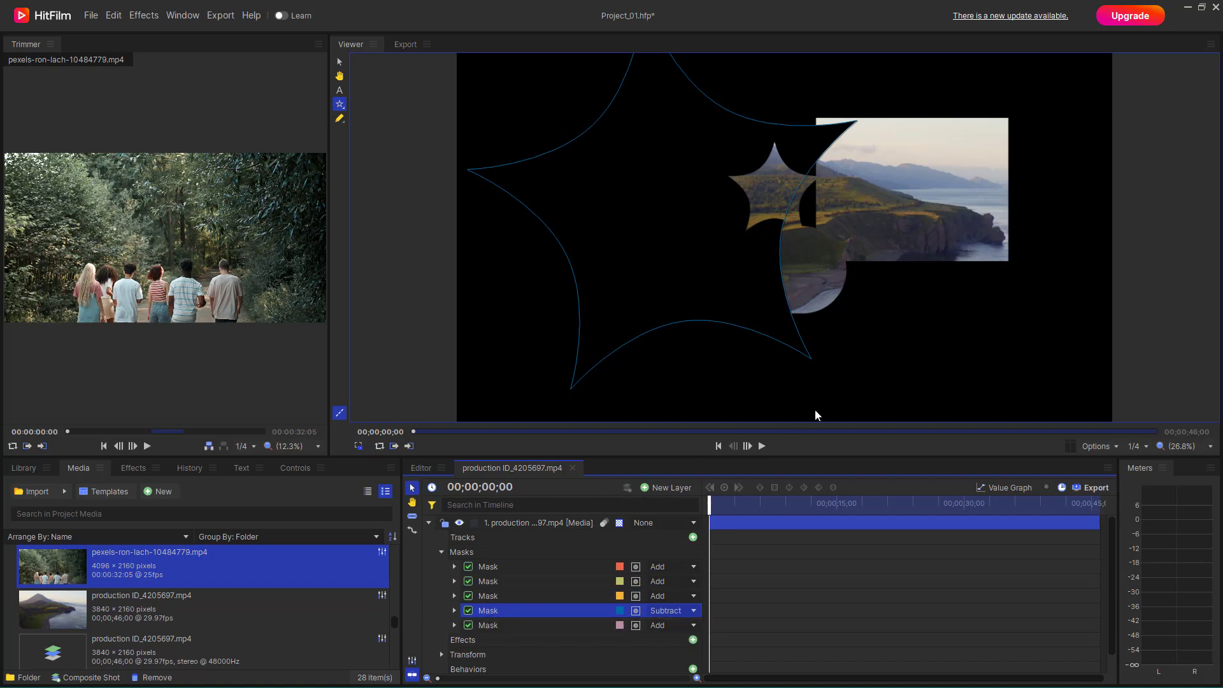
pyautogui.moveTo(760, 341); pyautogui.dragTo(791, 330)
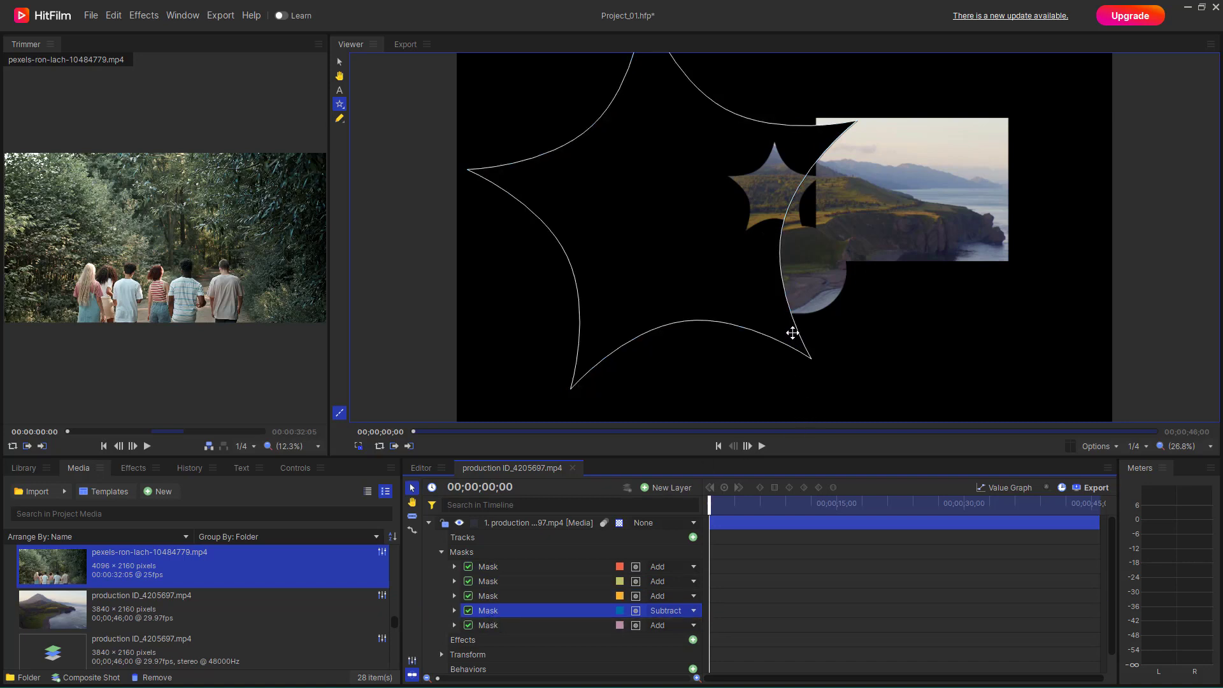
# Delete all five masks from the production ID_4205697.mp4 layer
pyautogui.click(488, 566)
pyautogui.keyDown('shift'); pyautogui.click(498, 628); pyautogui.keyUp('shift')
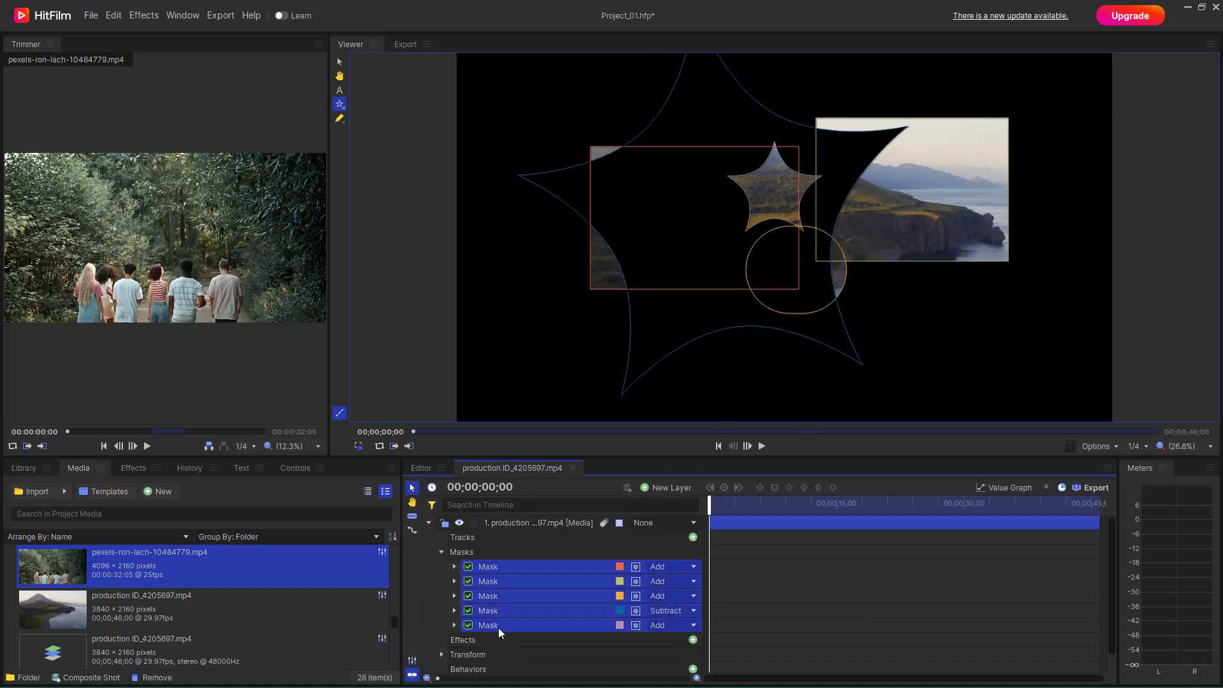
pyautogui.press('Delete')
# Draw a large ellipse mask over the middle of the landscape video with the Ellipse Mask tool
pyautogui.click(340, 104)
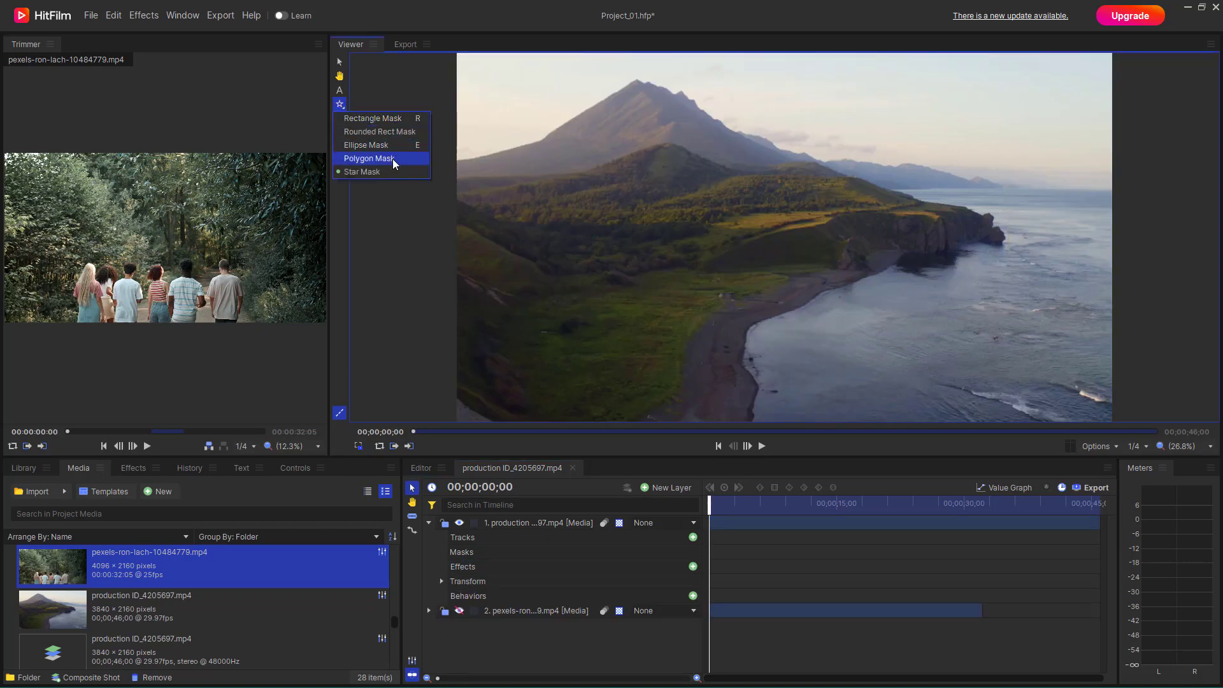
pyautogui.click(395, 145)
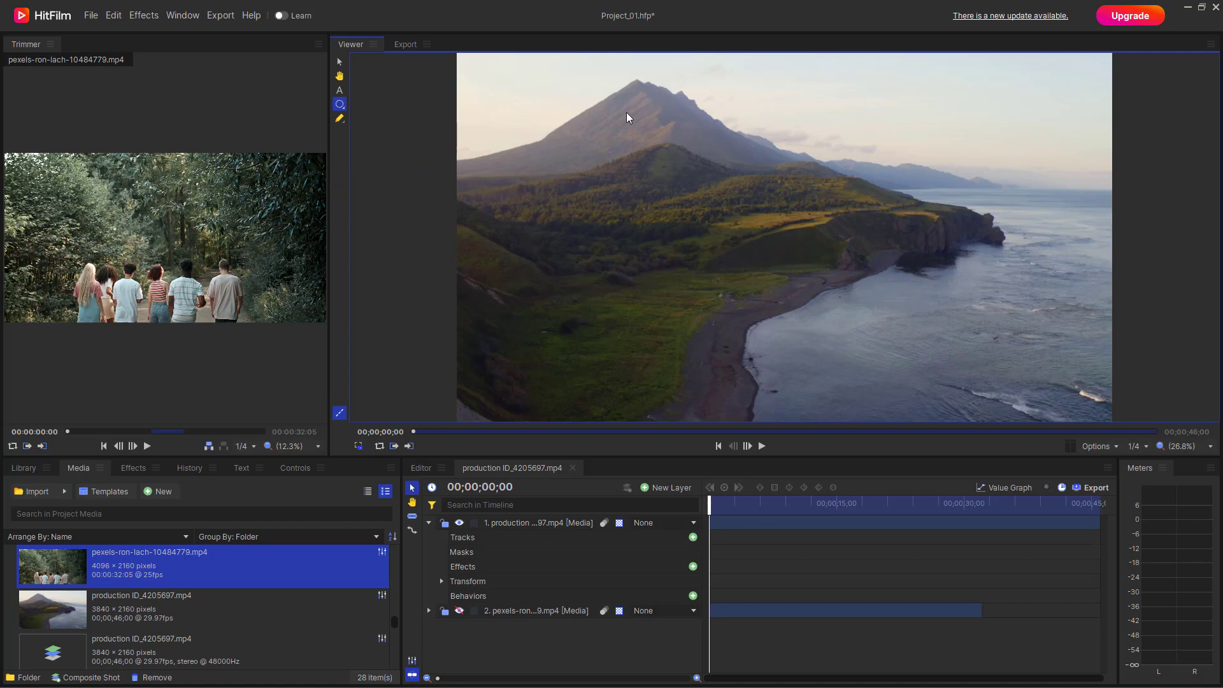
pyautogui.moveTo(627, 114); pyautogui.dragTo(815, 274)
pyautogui.moveTo(872, 335); pyautogui.dragTo(898, 354)
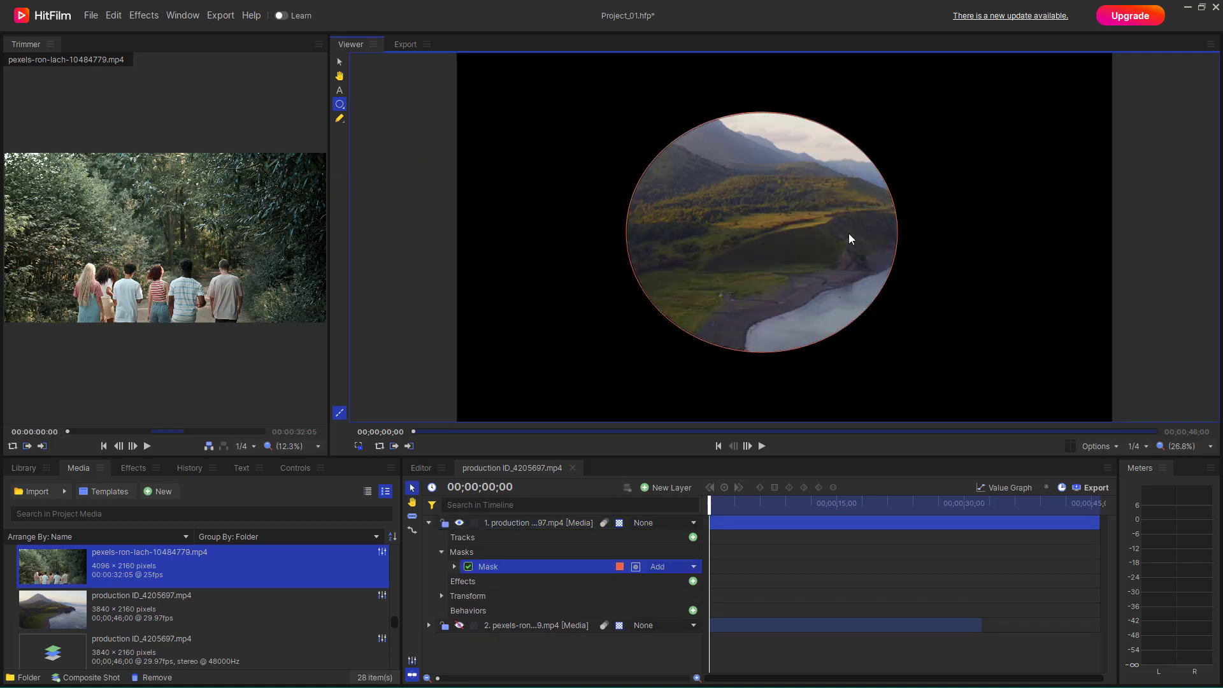
# Draw a second ellipse mask of similar size overlapping the first one's right half and set its blend mode to Subtract
pyautogui.moveTo(794, 302); pyautogui.dragTo(740, 349)
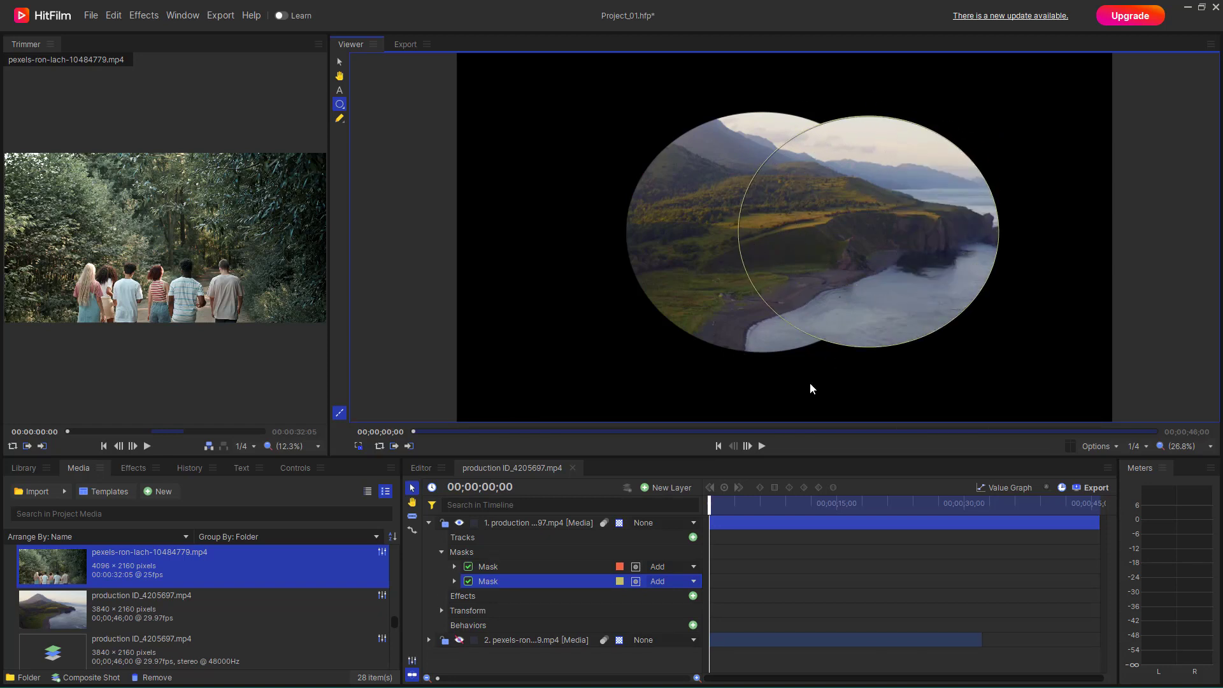
pyautogui.click(676, 584)
pyautogui.click(678, 565)
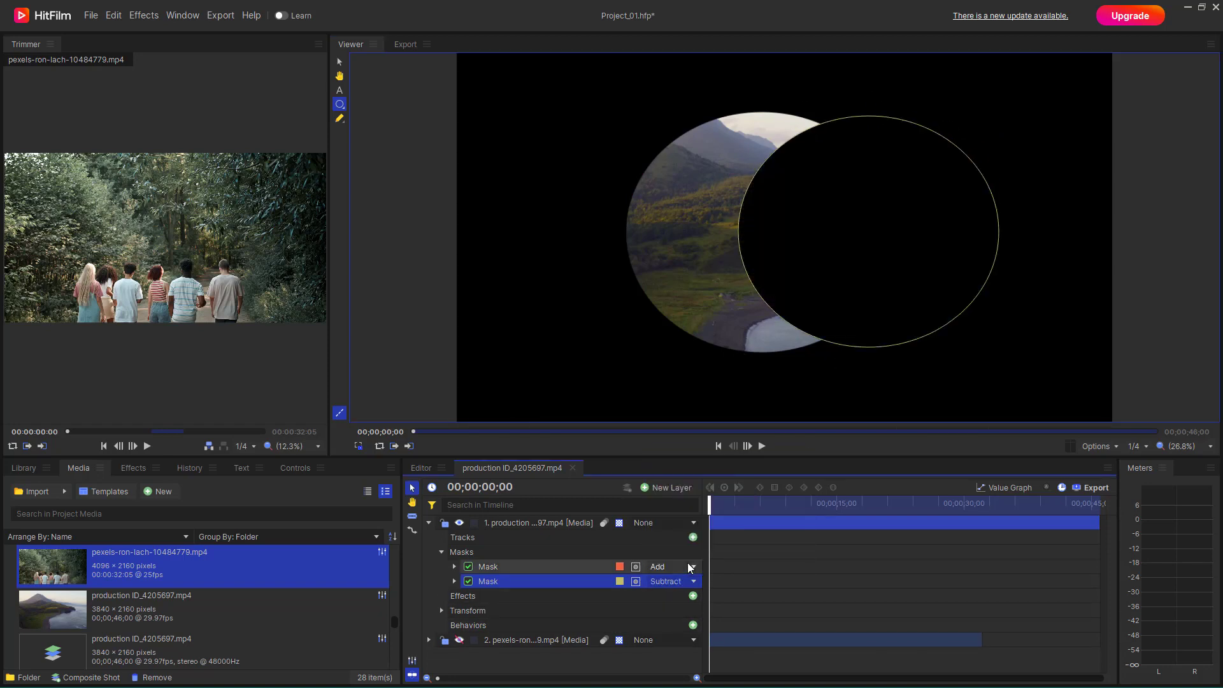
# Draw a small ellipse mask across the inner edge of the crescent, keeping its blend mode at Add
pyautogui.click(337, 107)
pyautogui.click(367, 144)
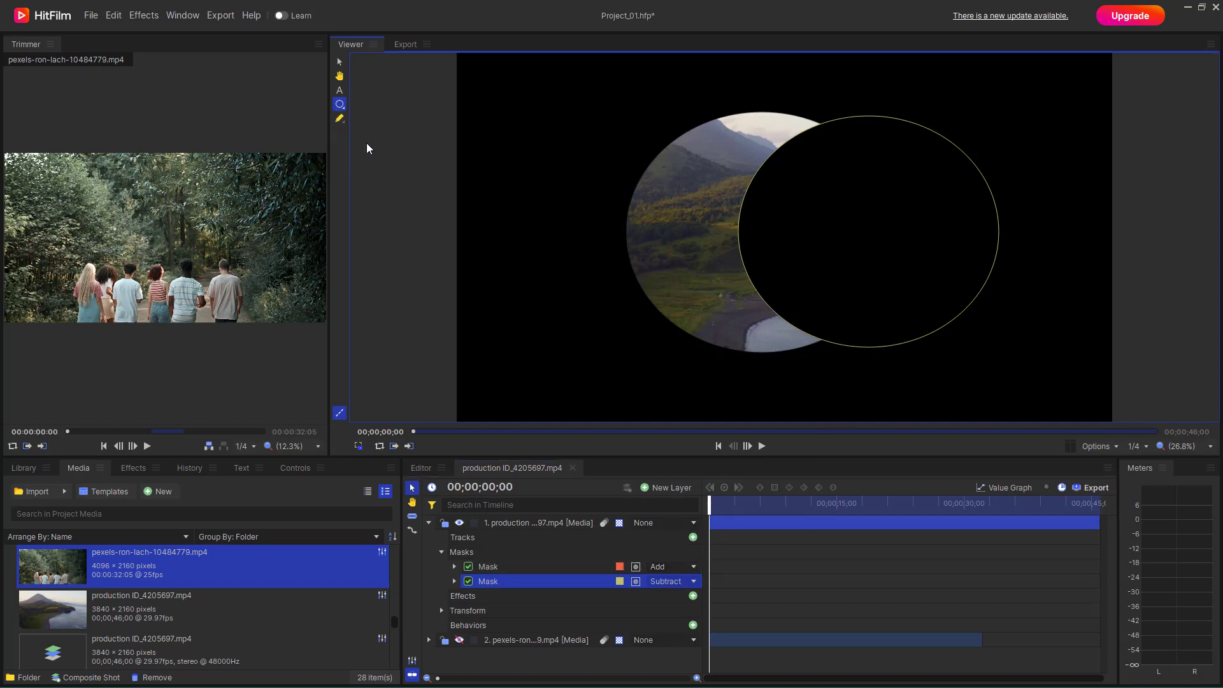
pyautogui.moveTo(710, 181); pyautogui.dragTo(810, 277)
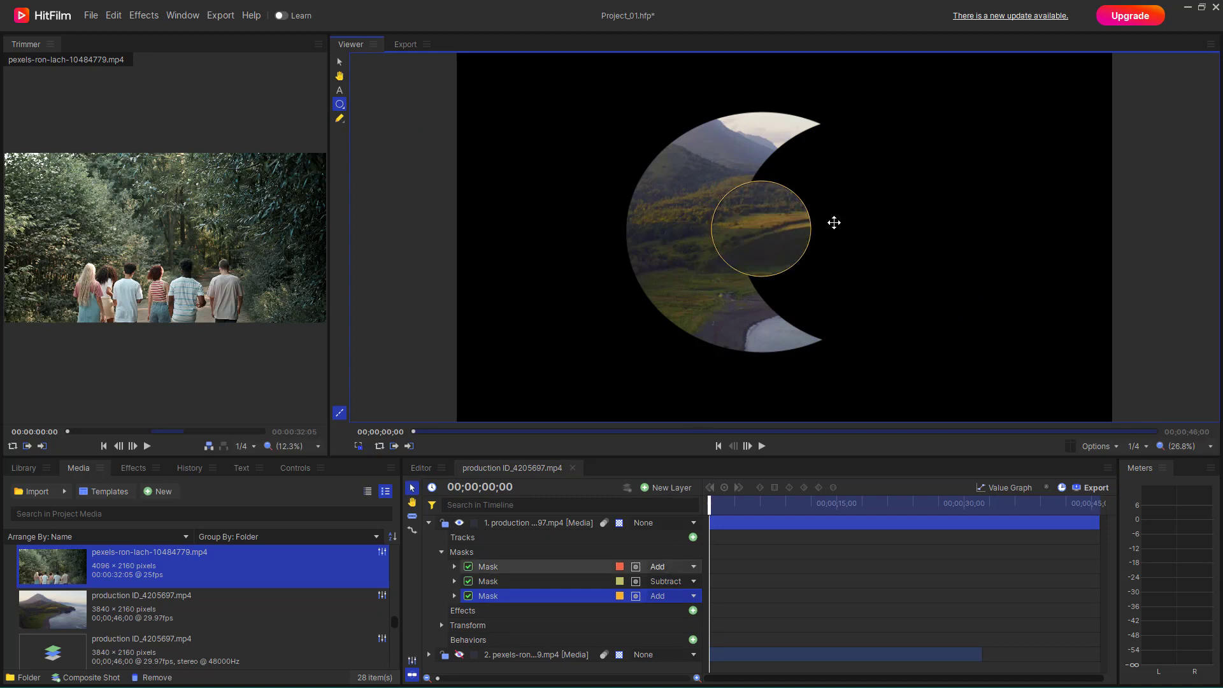
# Select the first large ellipse mask and examine its Transform properties
pyautogui.click(339, 62)
pyautogui.click(739, 237)
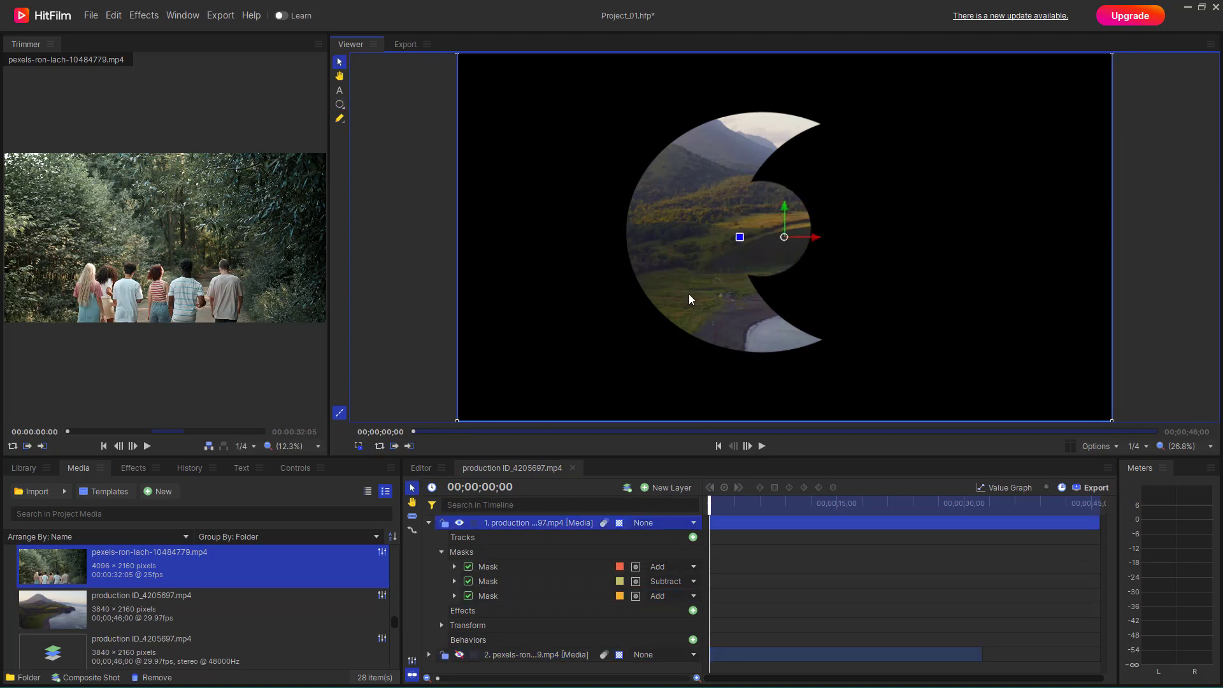
pyautogui.click(476, 569)
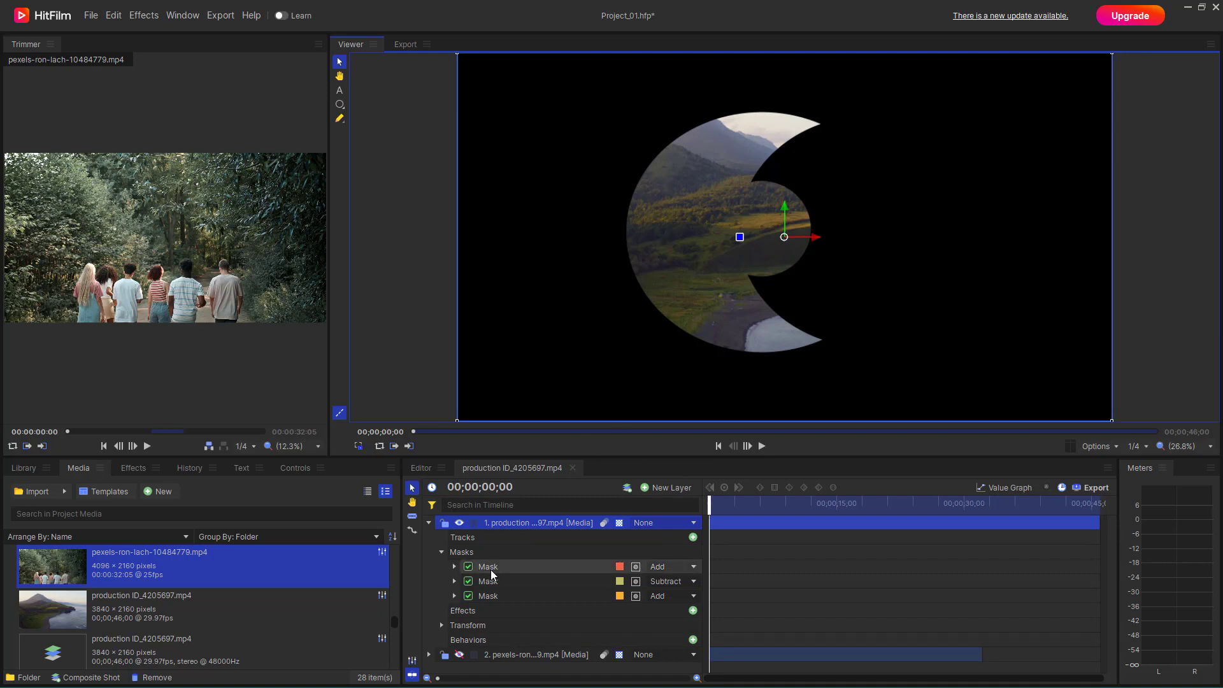
pyautogui.click(455, 567)
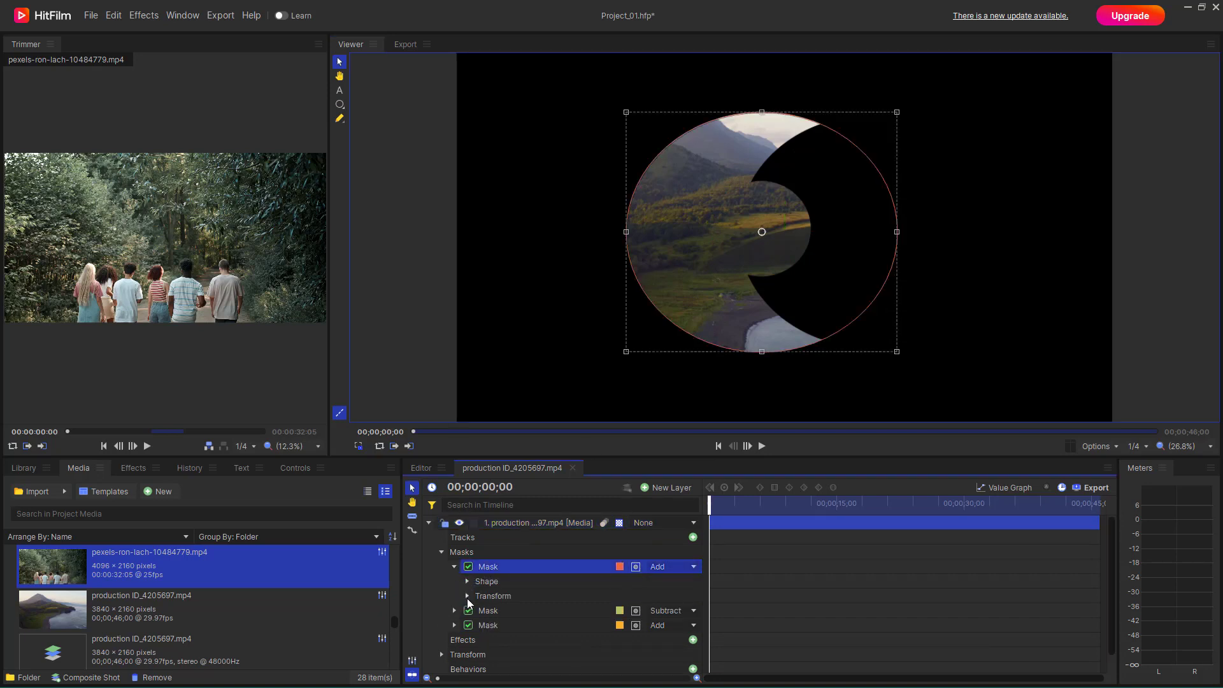
pyautogui.click(467, 596)
pyautogui.scroll(-3, 511, 595)
pyautogui.scroll(3, 511, 595)
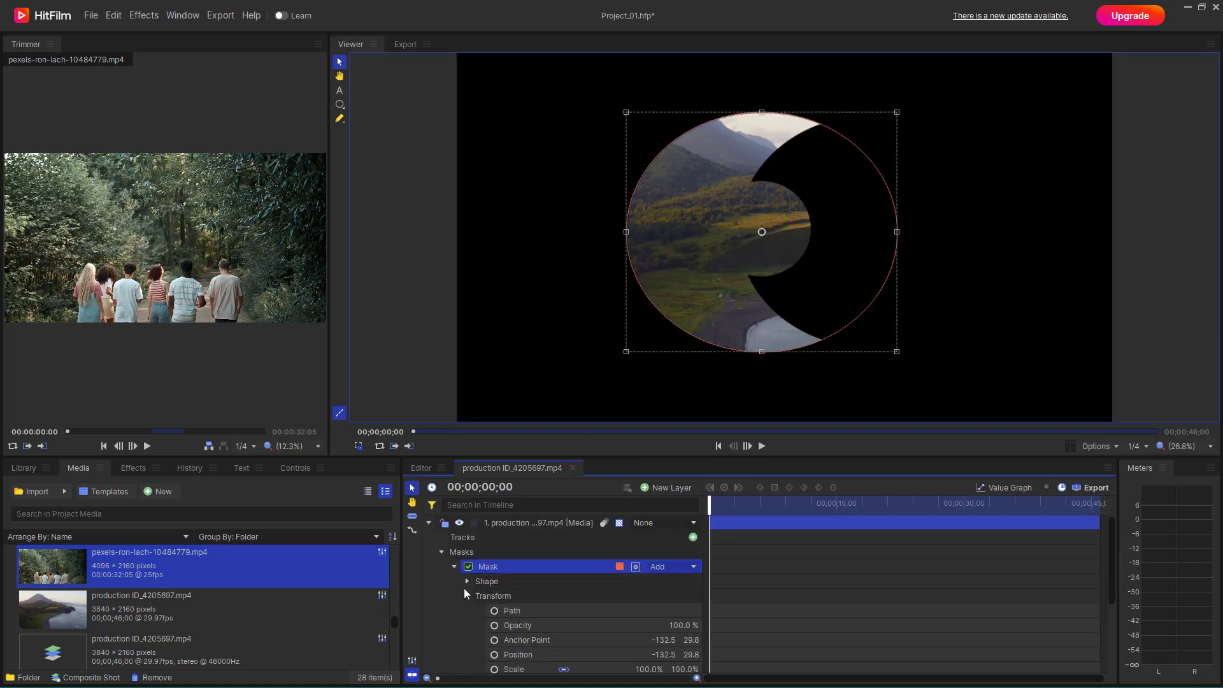
pyautogui.click(467, 596)
# Set the first ellipse mask's feather direction to Both and its feather length to 88 px
pyautogui.click(467, 581)
pyautogui.click(655, 610)
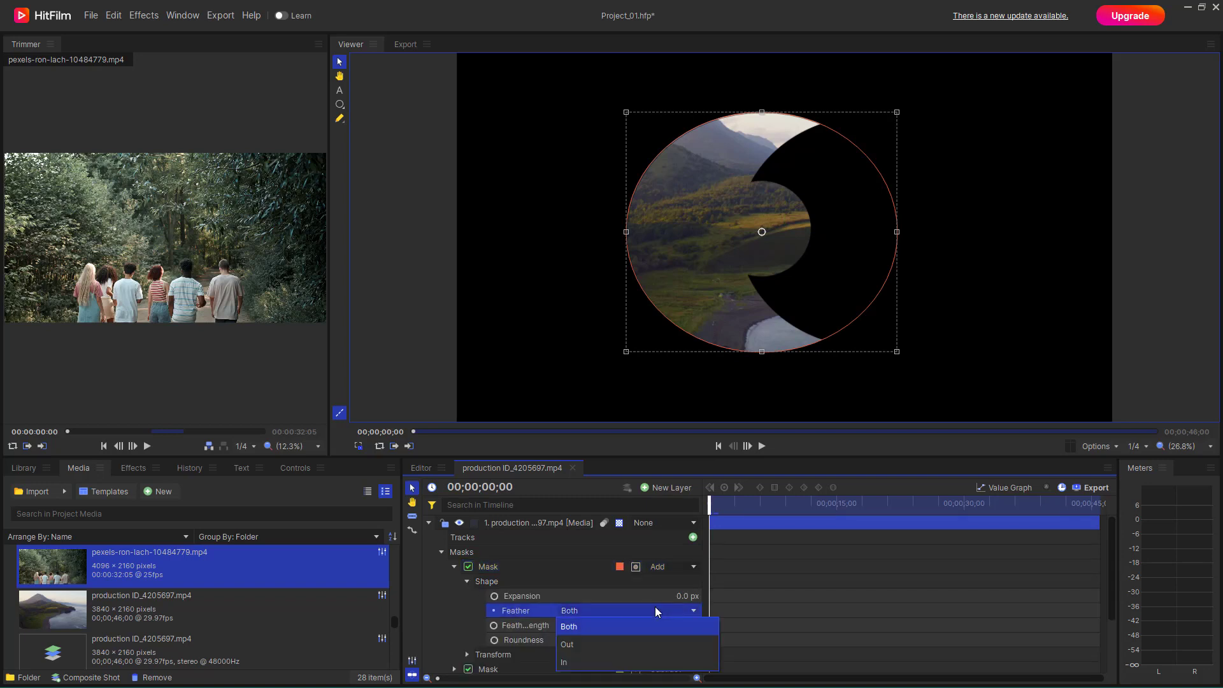
pyautogui.click(594, 622)
pyautogui.moveTo(691, 626); pyautogui.dragTo(746, 626)
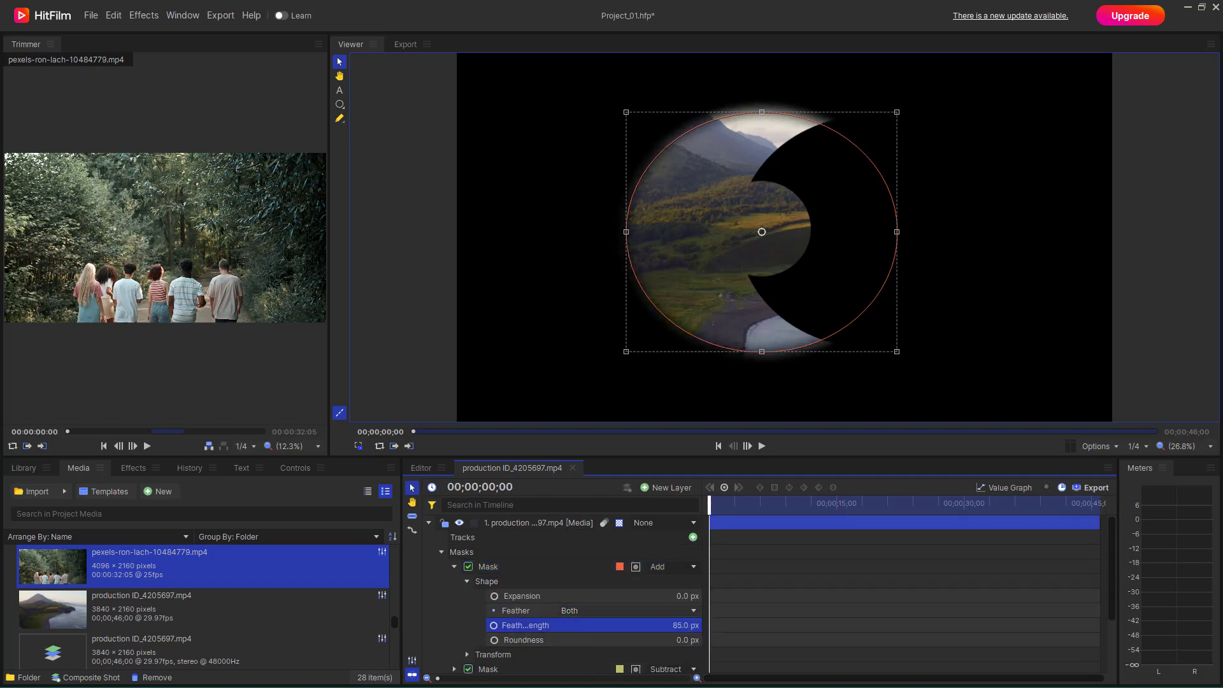
# Increase the feather length of the Subtract ellipse mask to soften the crescent's inner edge
pyautogui.scroll(-3, 572, 617)
pyautogui.click(455, 592)
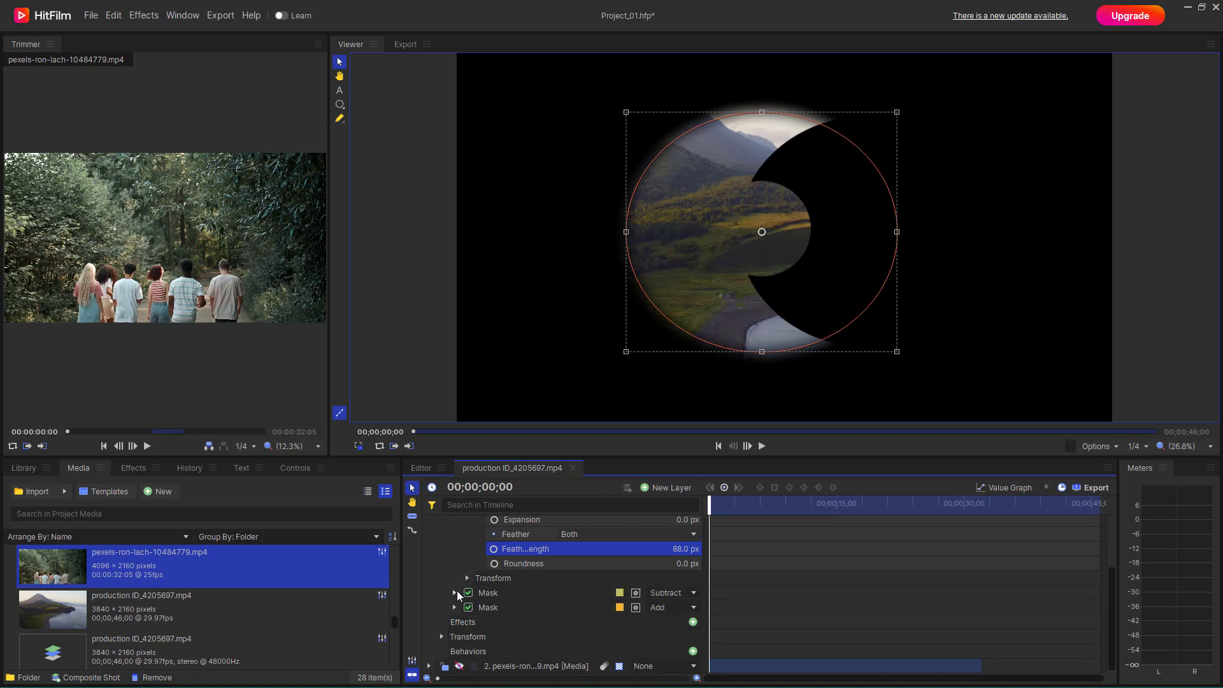
pyautogui.click(468, 622)
pyautogui.scroll(-4, 469, 622)
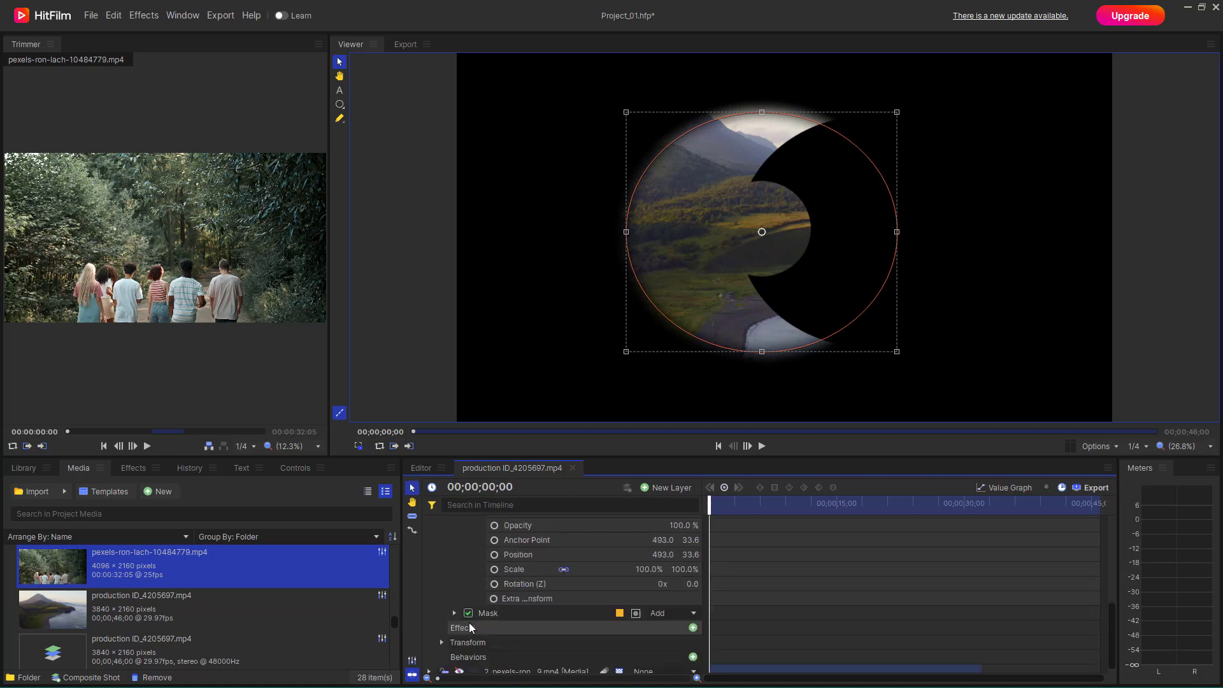
pyautogui.scroll(3, 468, 547)
pyautogui.click(467, 566)
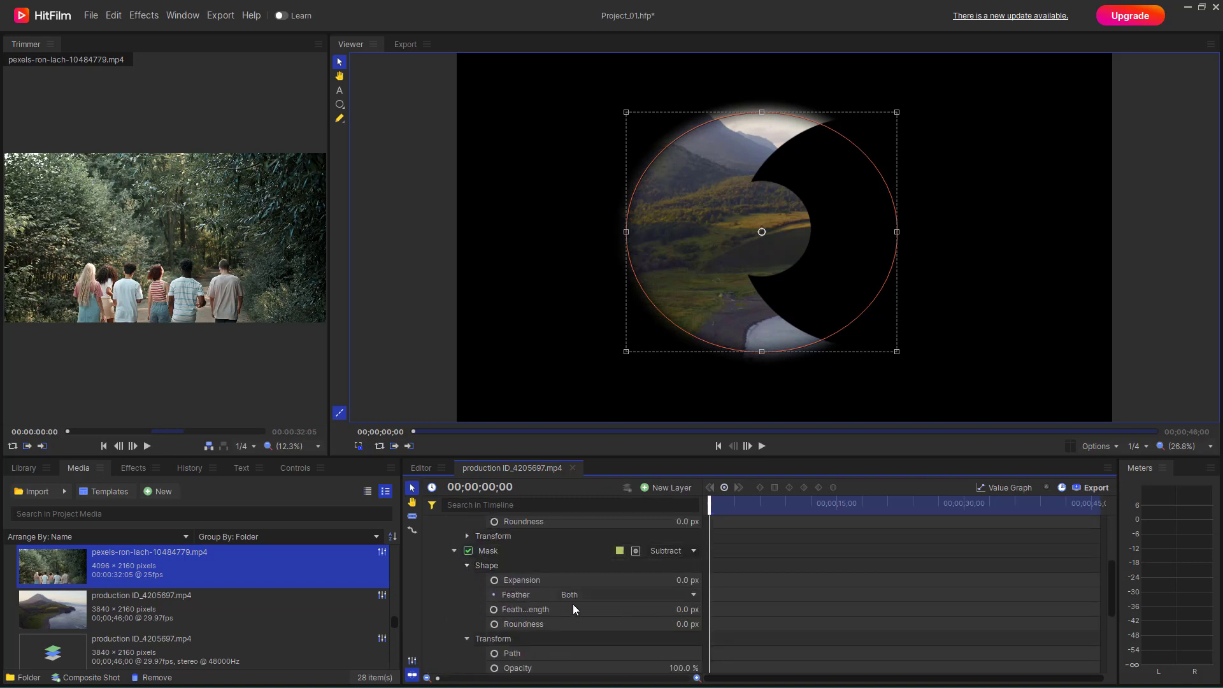
pyautogui.moveTo(687, 612); pyautogui.dragTo(732, 612)
# Examine the video layer's own Transform properties and those of the small ellipse mask
pyautogui.scroll(-4, 536, 611)
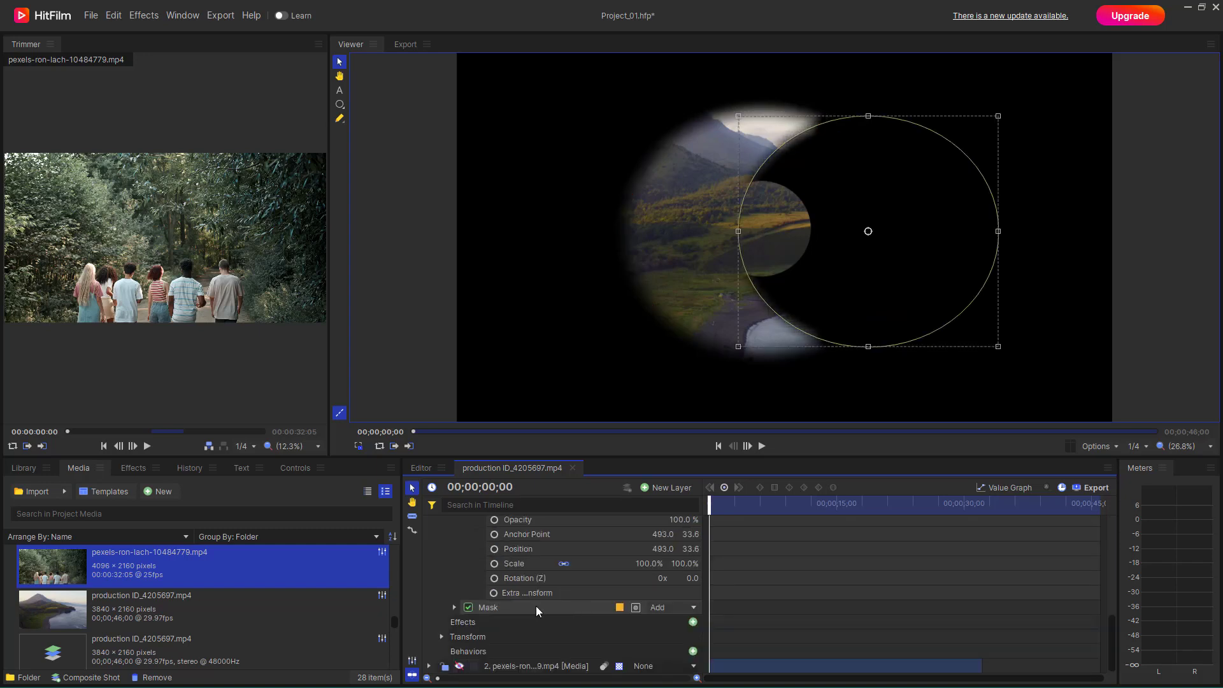
pyautogui.click(441, 636)
pyautogui.scroll(-3, 452, 636)
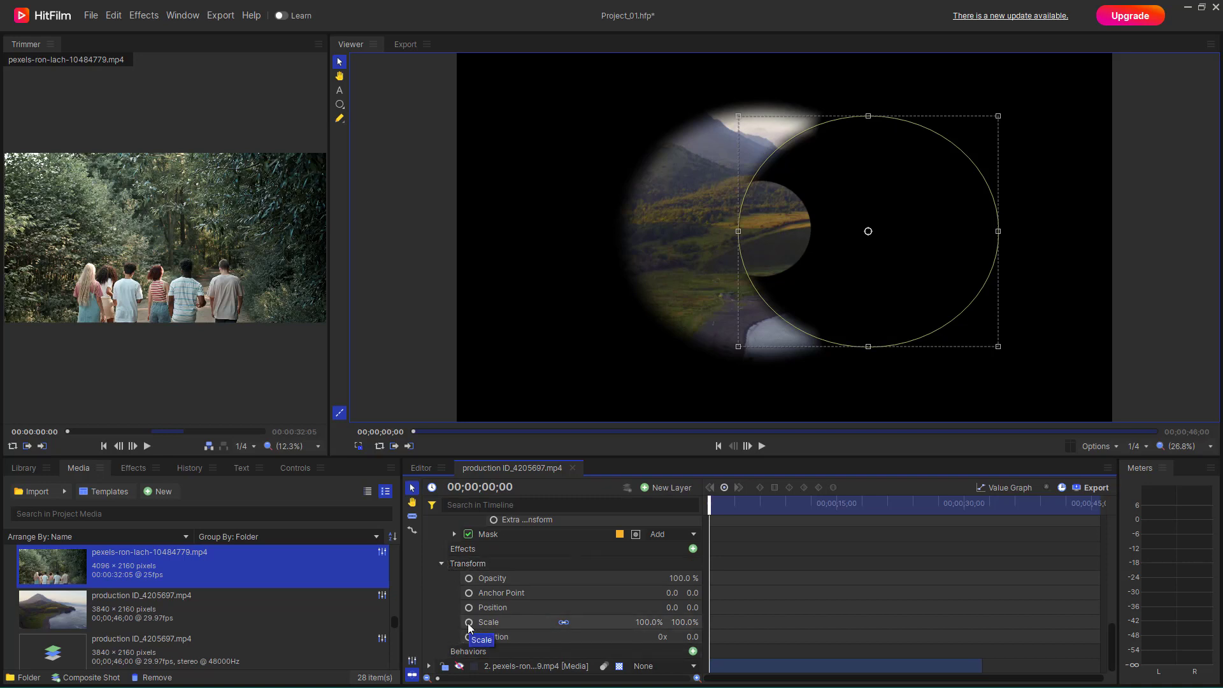
pyautogui.click(472, 552)
pyautogui.scroll(2, 472, 553)
pyautogui.click(455, 576)
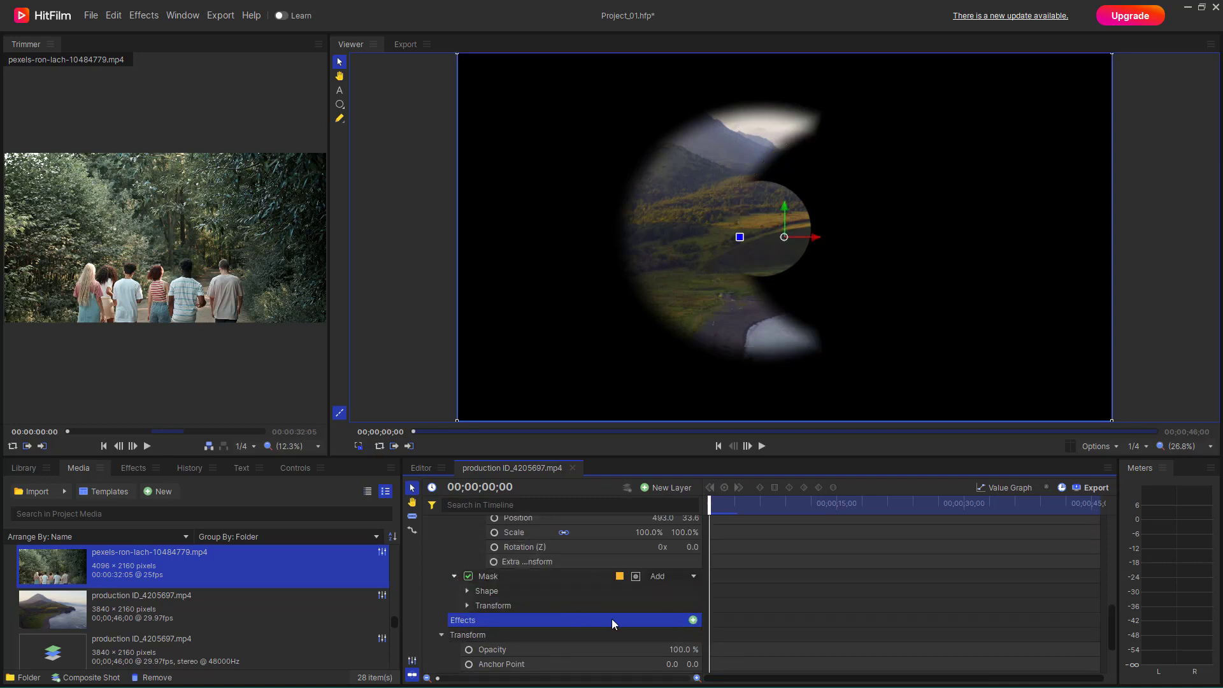
pyautogui.click(467, 605)
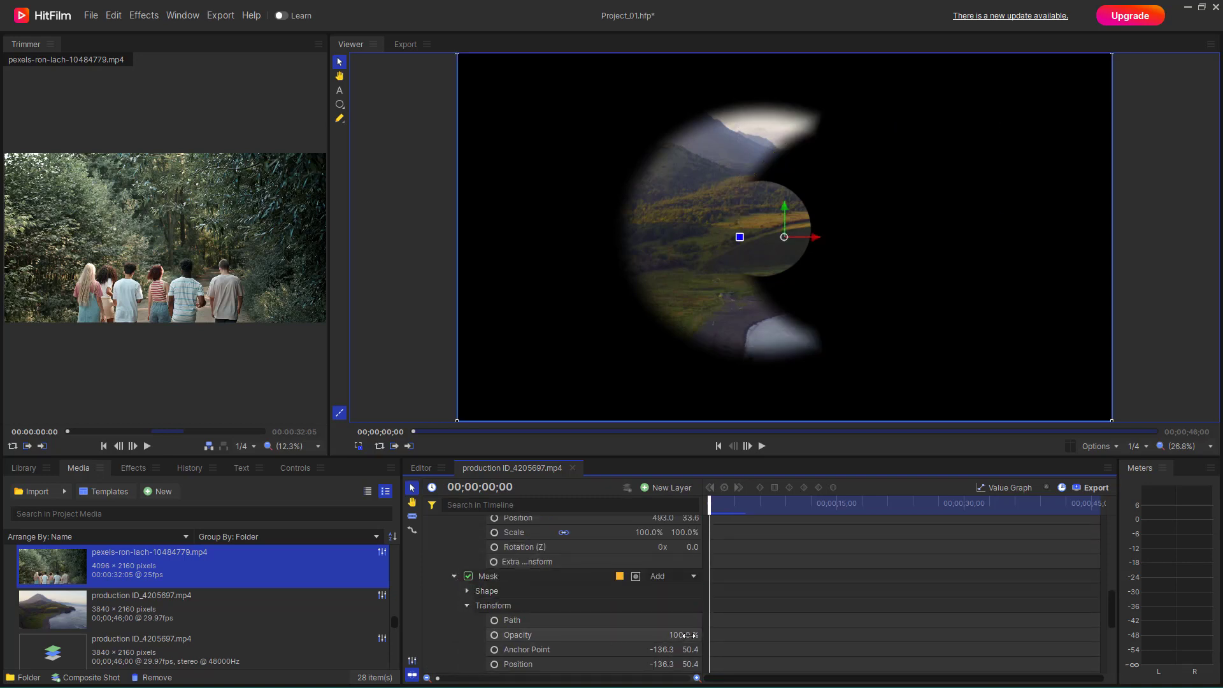
pyautogui.scroll(-3, 608, 633)
pyautogui.scroll(2, 515, 588)
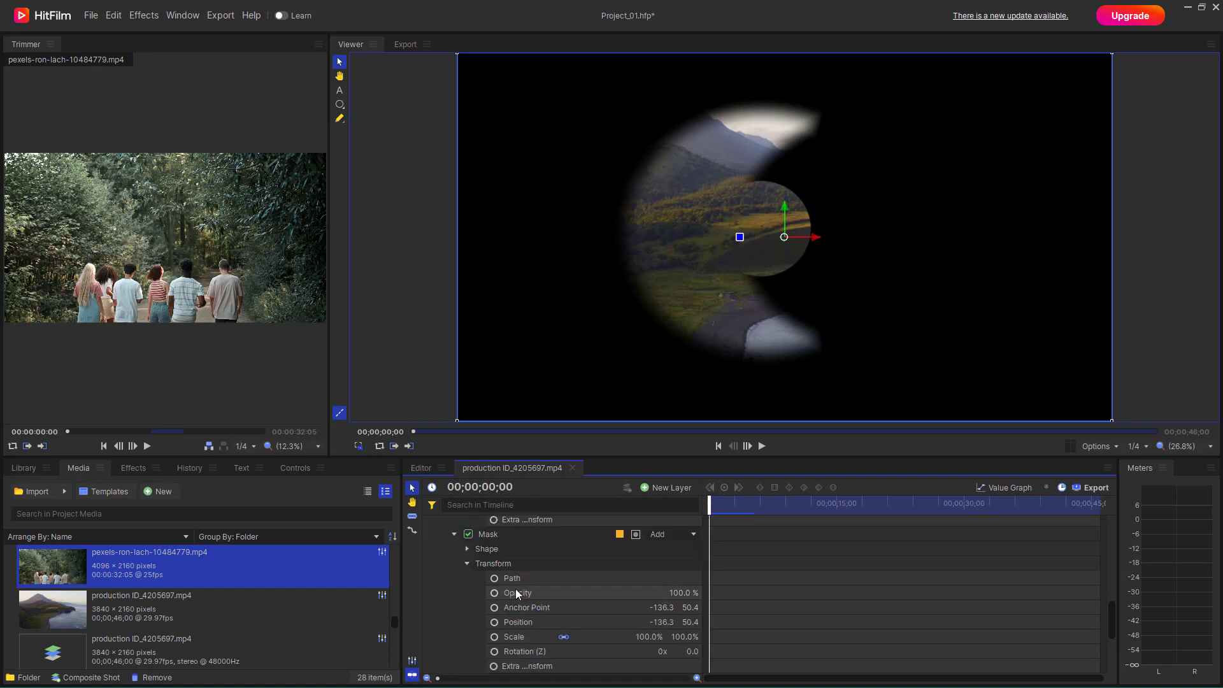
# Set the small ellipse mask's feather length to about 24 px and deselect the mask
pyautogui.click(471, 551)
pyautogui.click(614, 593)
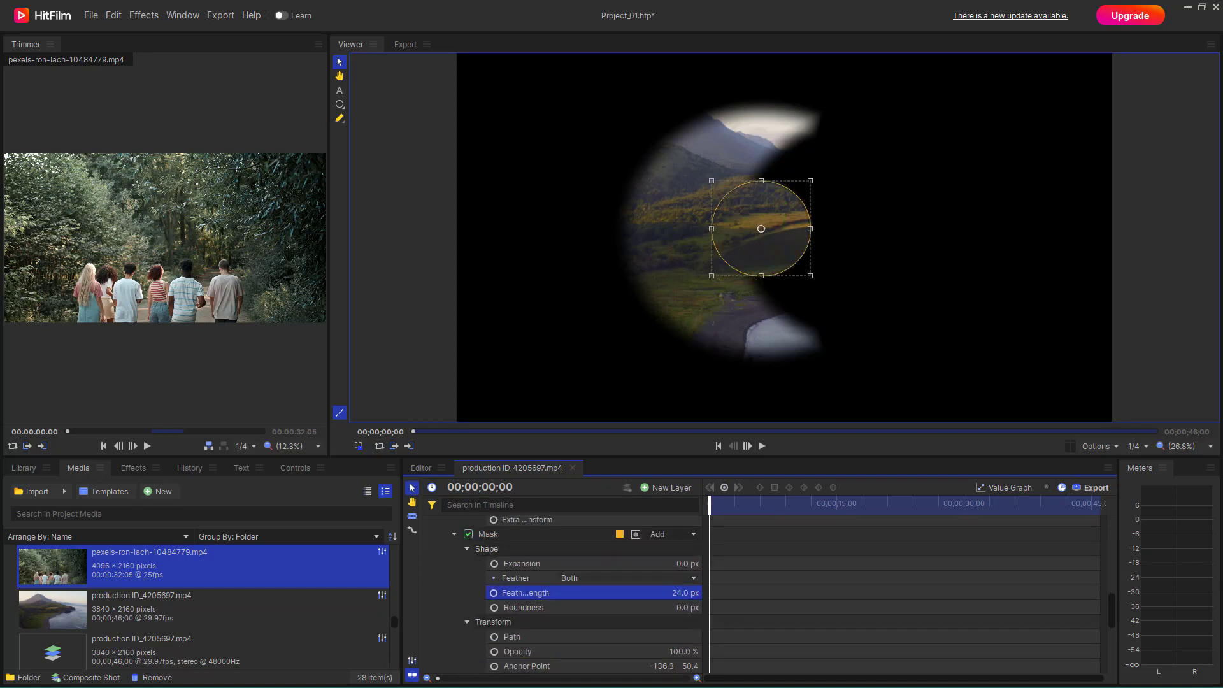
pyautogui.click(1121, 273)
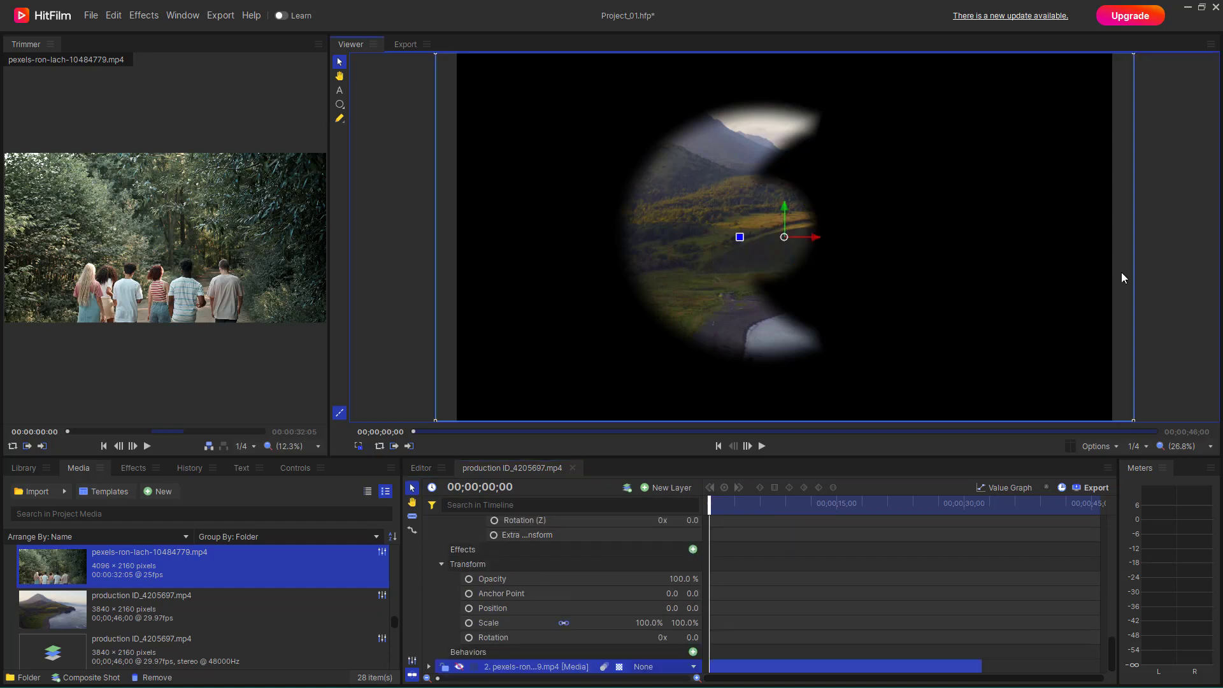